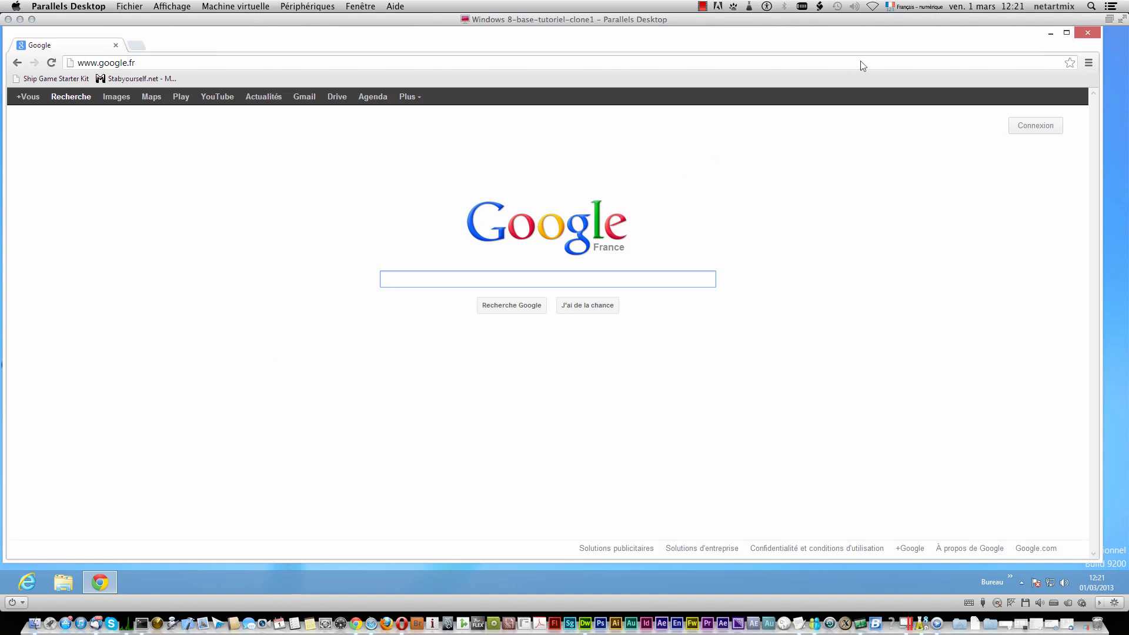
# - Search Google for "classic shell" and open the official classicshell.net website
pyautogui.moveTo(1124, 28)
pyautogui.write('classic ')
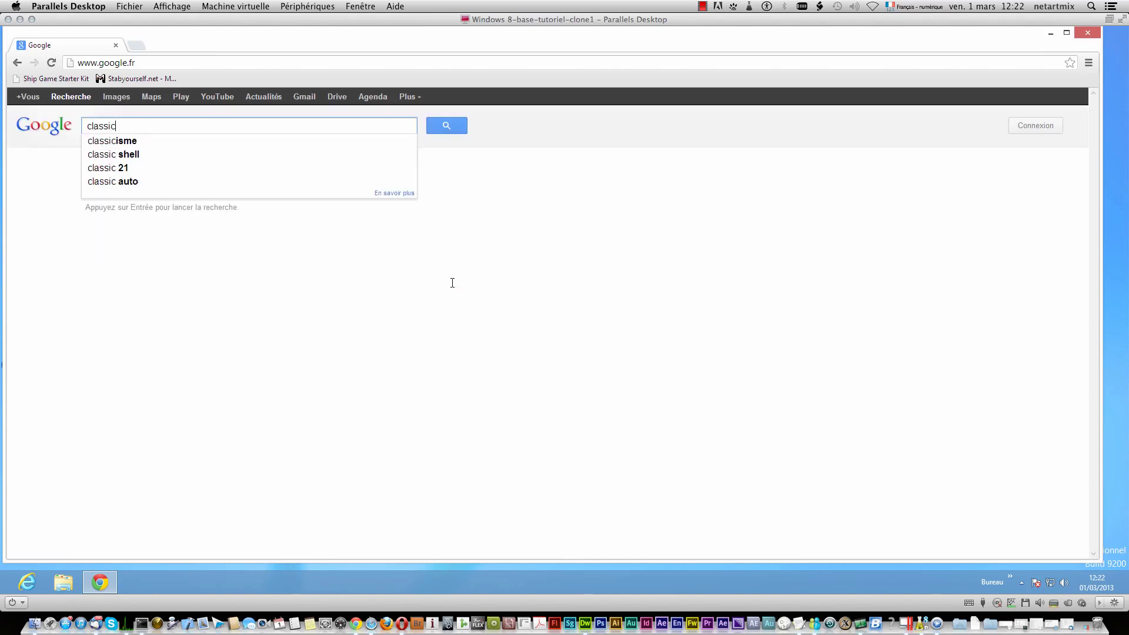
pyautogui.write('shell')
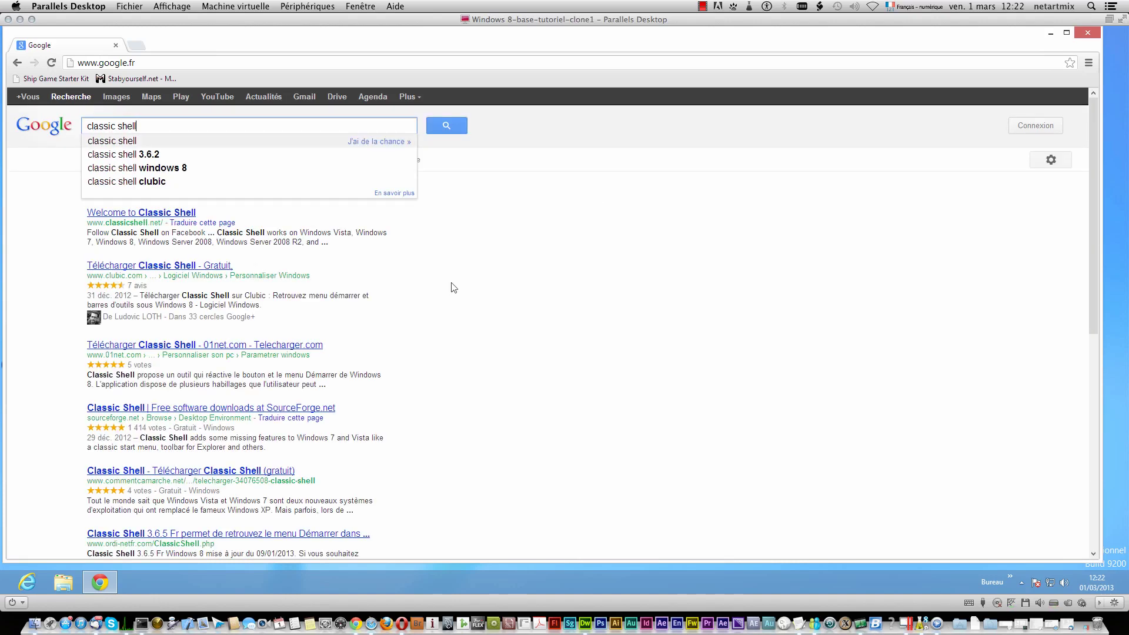
pyautogui.press('Return')
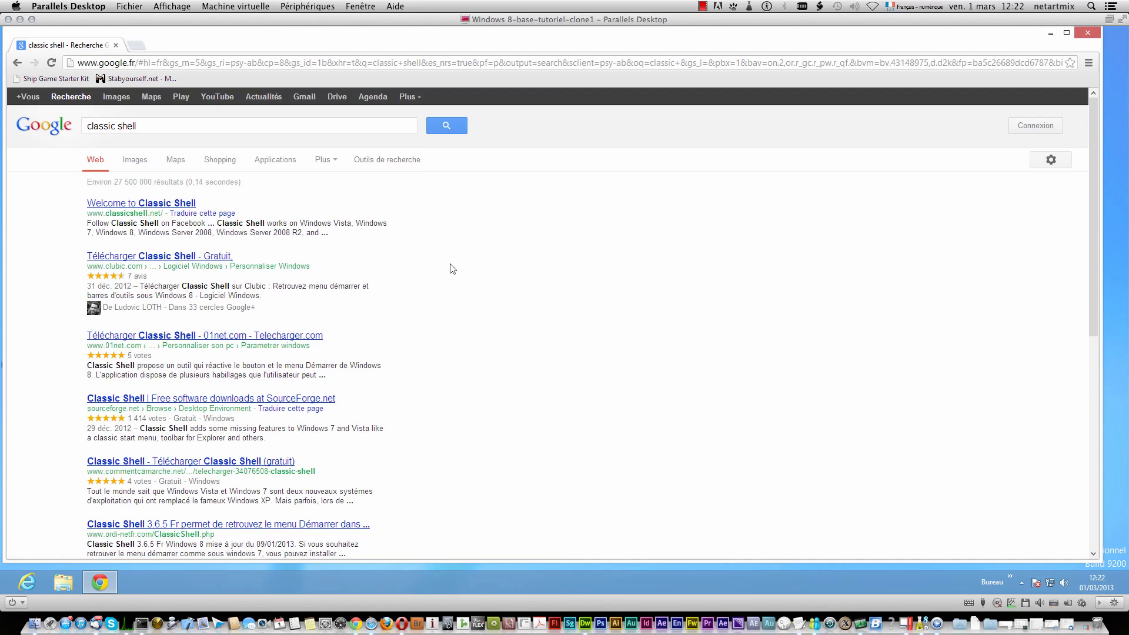
pyautogui.click(111, 204)
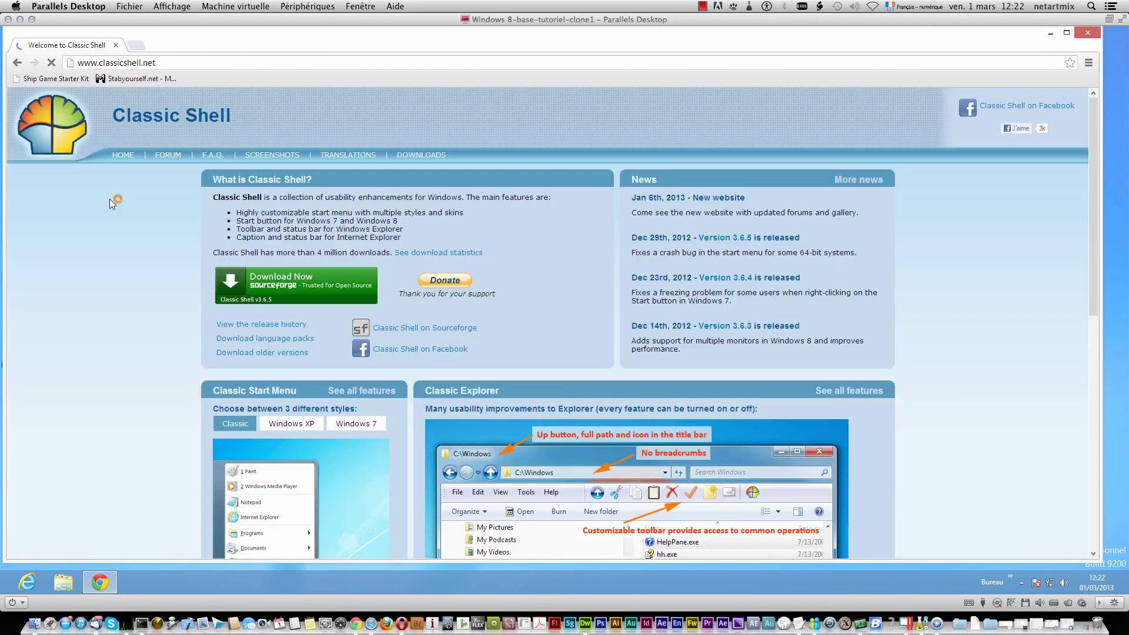
# - Look over the Classic Shell home page and download the Classic Shell v3.6.5 installer
pyautogui.scroll(-6, 592, 372)
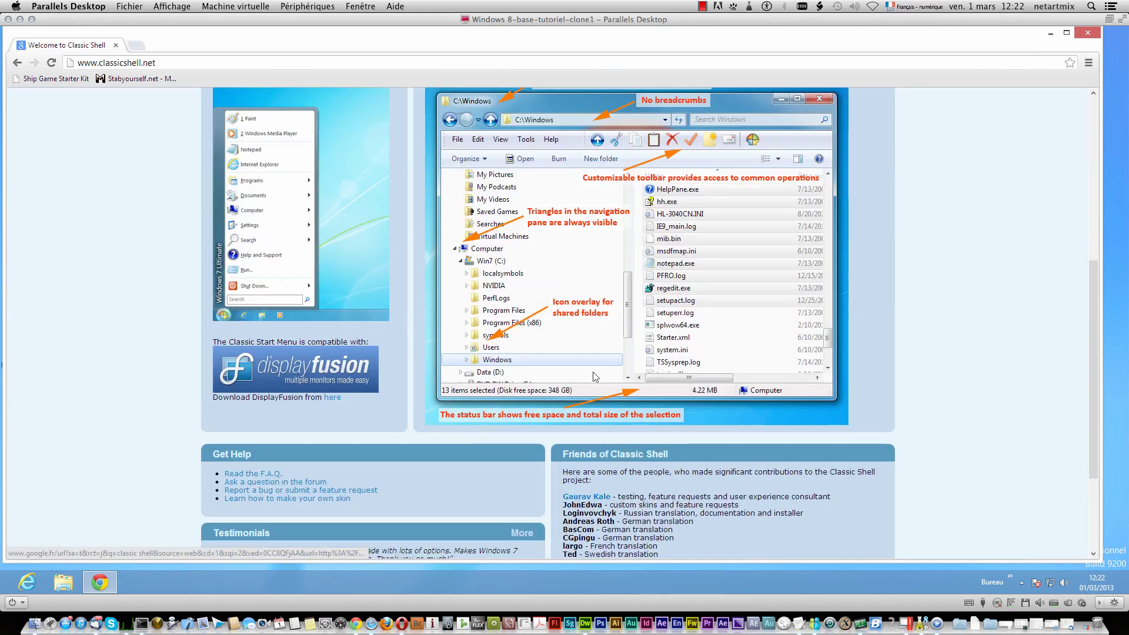
pyautogui.scroll(-4, 627, 332)
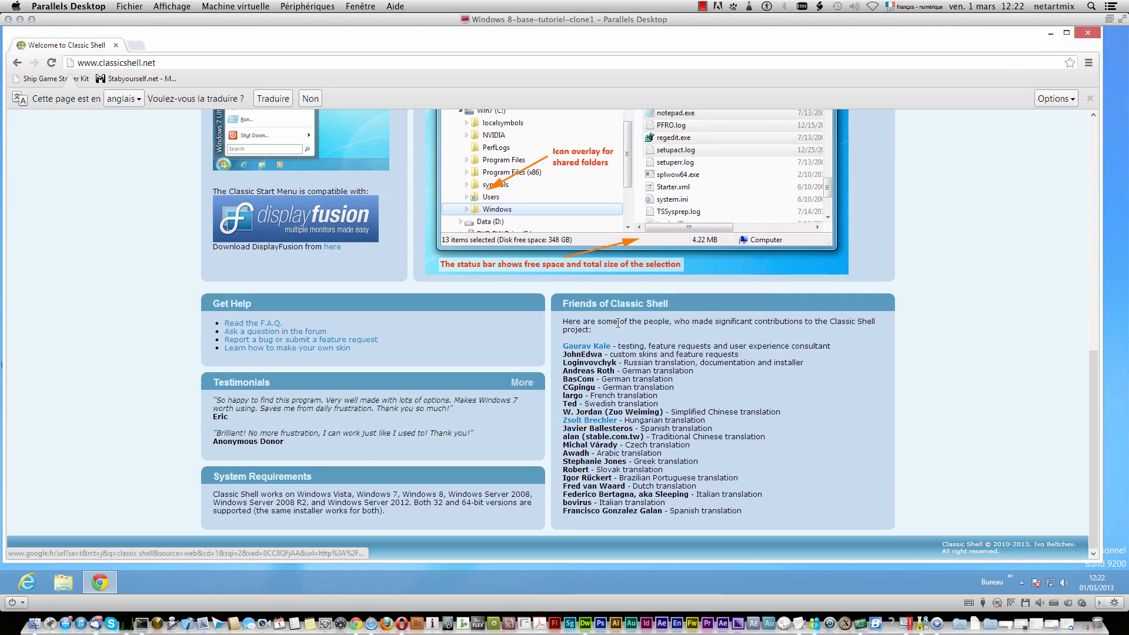
pyautogui.scroll(8, 624, 330)
pyautogui.scroll(-2, 617, 327)
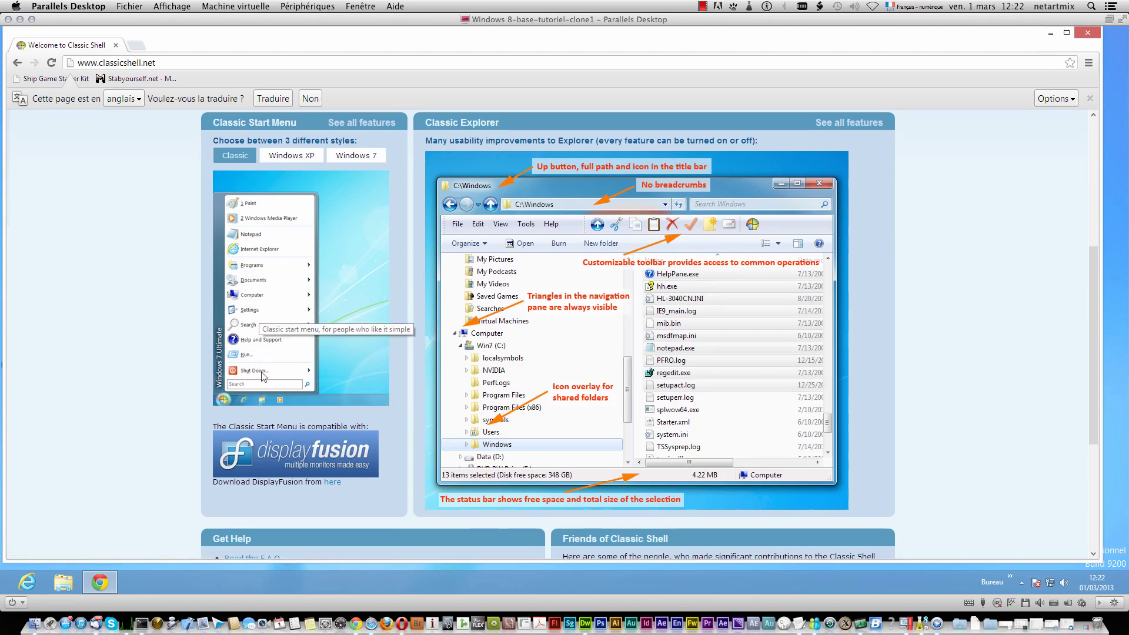
pyautogui.scroll(5, 278, 348)
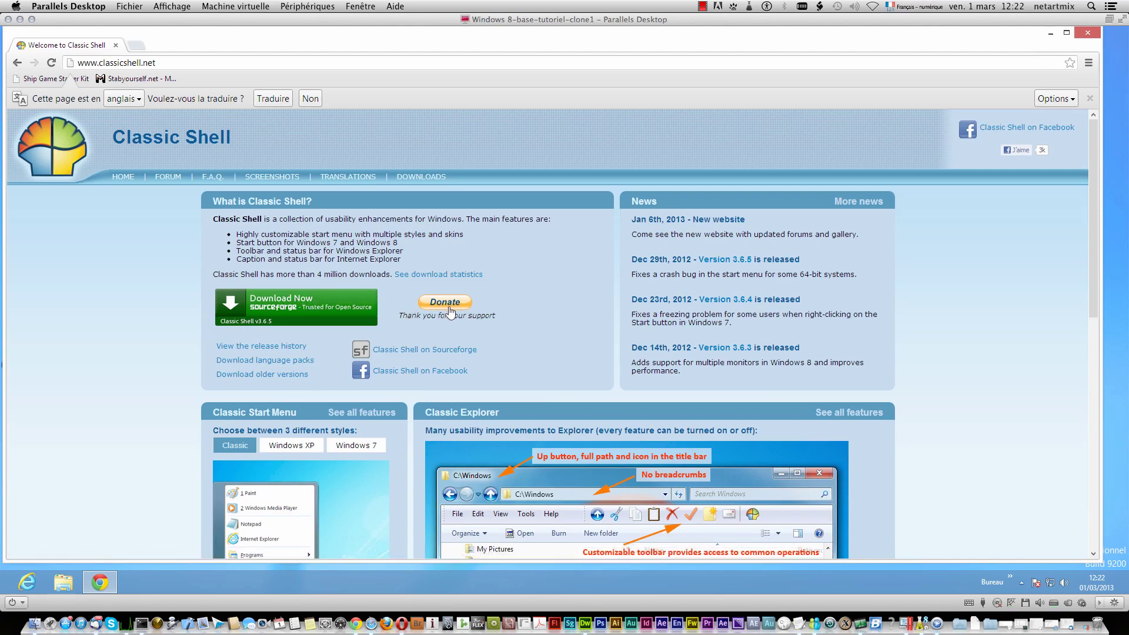
pyautogui.click(325, 315)
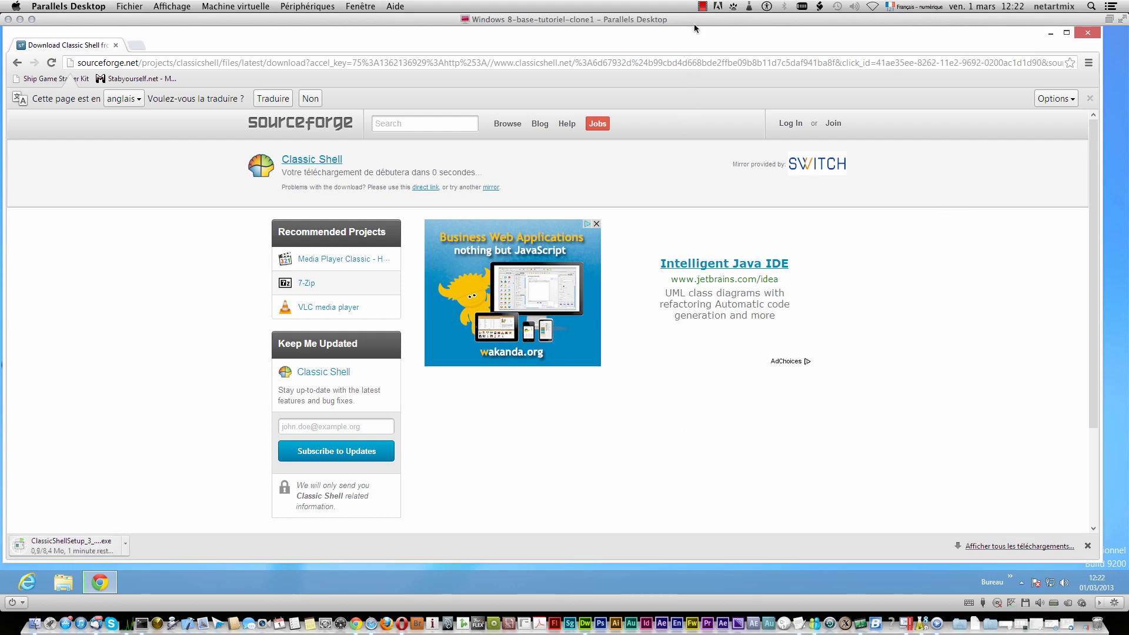
pyautogui.click(703, 8)
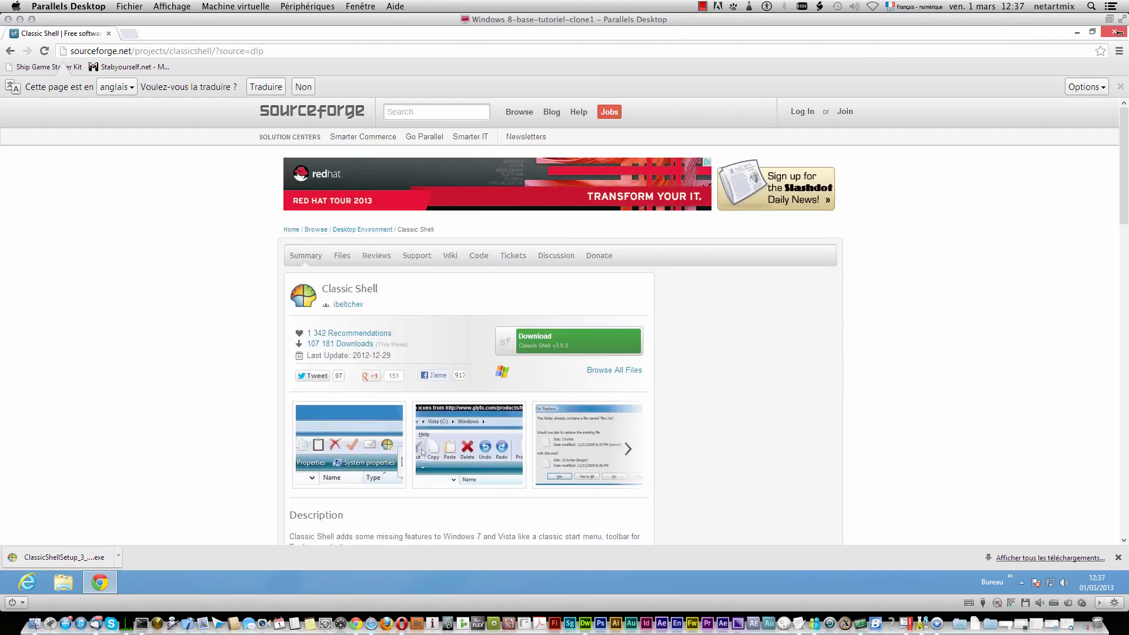
# - Close the browser and launch ClassicShellSetup_3_6_5 from the Téléchargements folder
pyautogui.click(1119, 31)
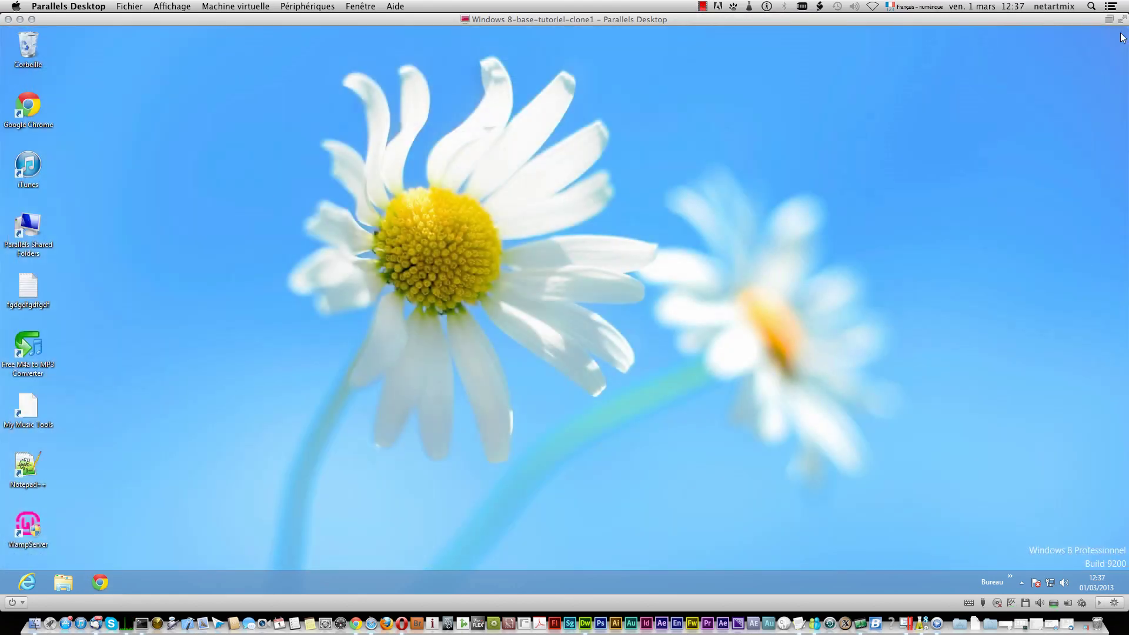
pyautogui.click(61, 581)
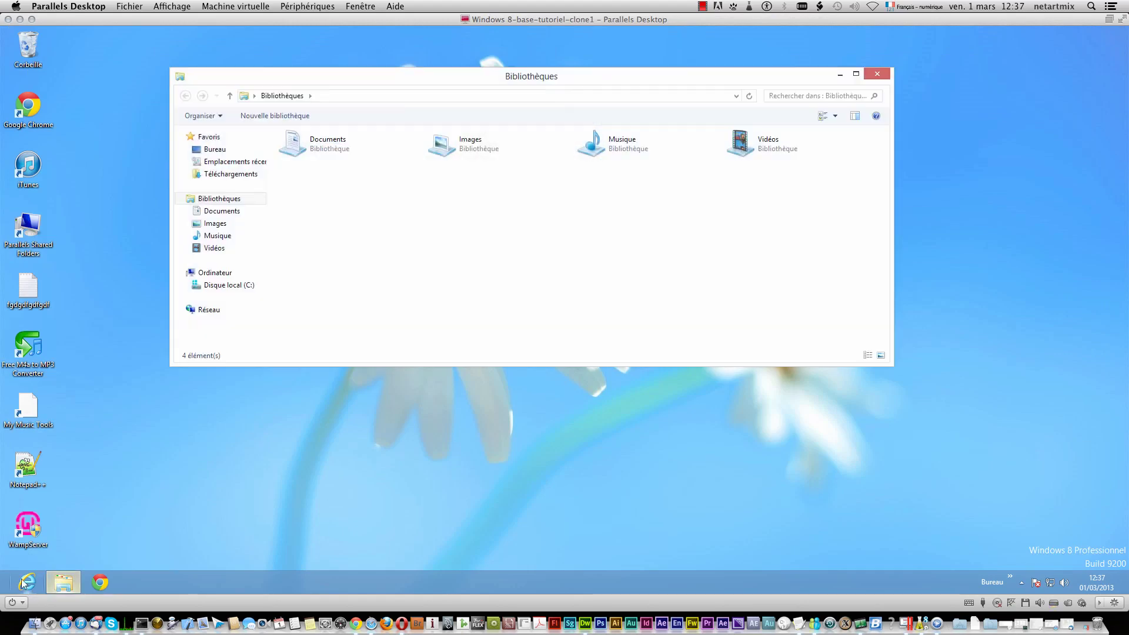
pyautogui.click(245, 176)
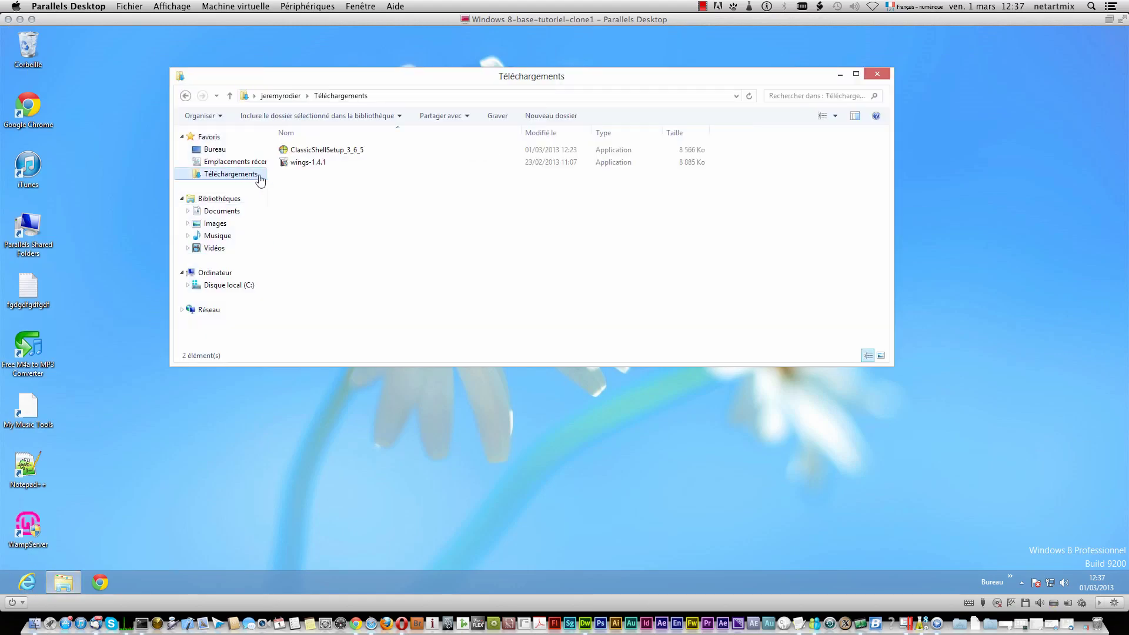
pyautogui.click(321, 151)
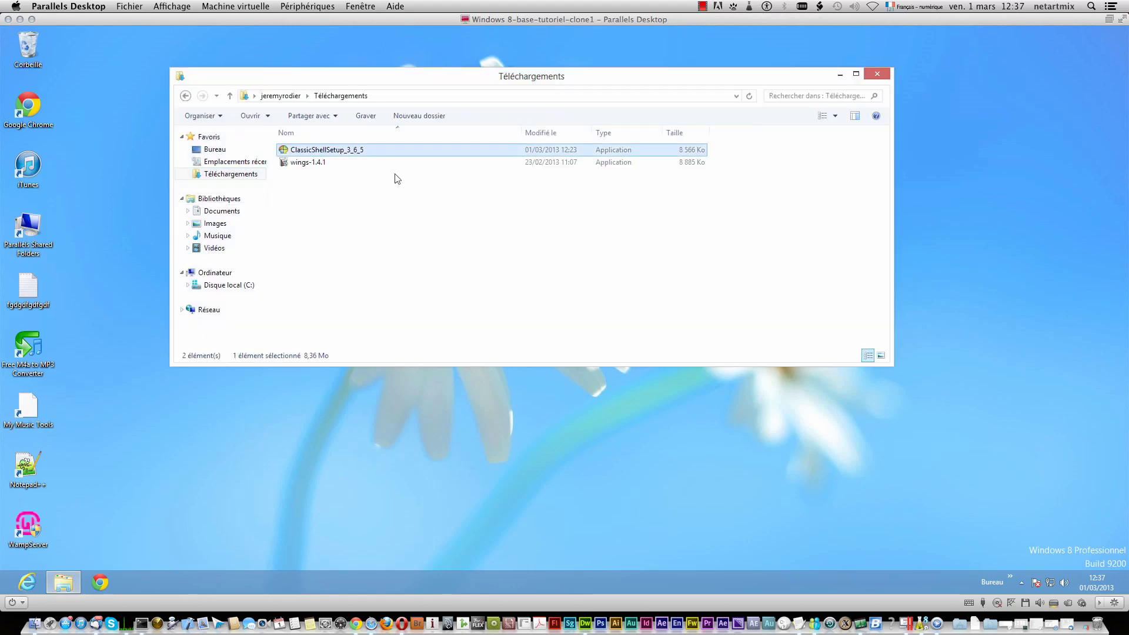
pyautogui.rightClick(346, 152)
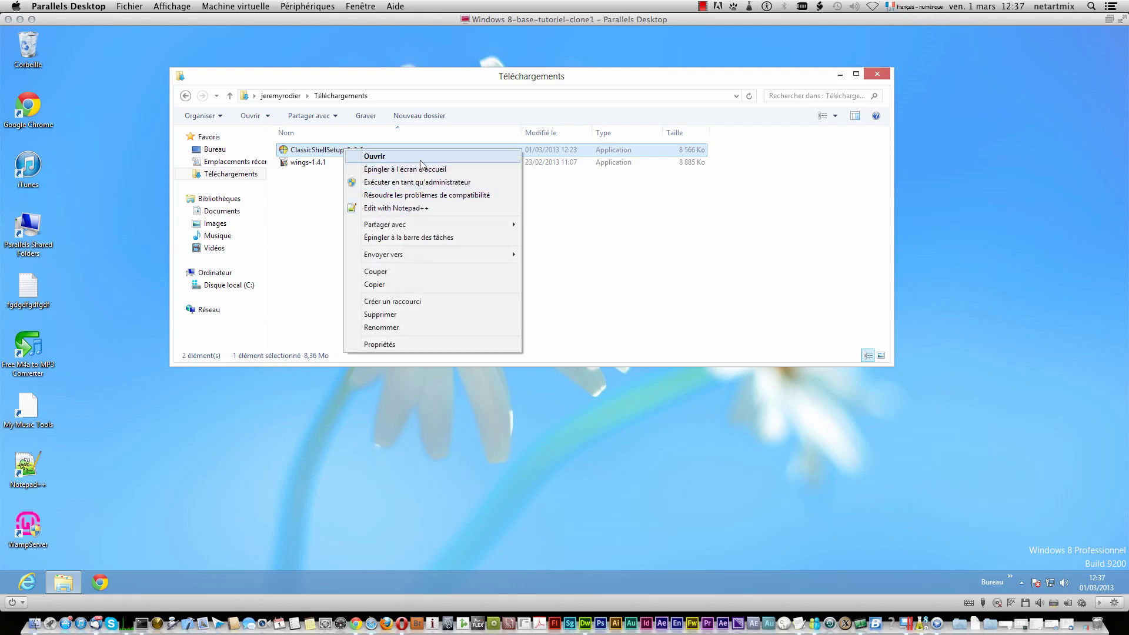
pyautogui.click(375, 156)
# - Install Classic Shell with the default features, accepting the license agreement and authorizing the system changes, and finish with the readme file shown
pyautogui.click(606, 318)
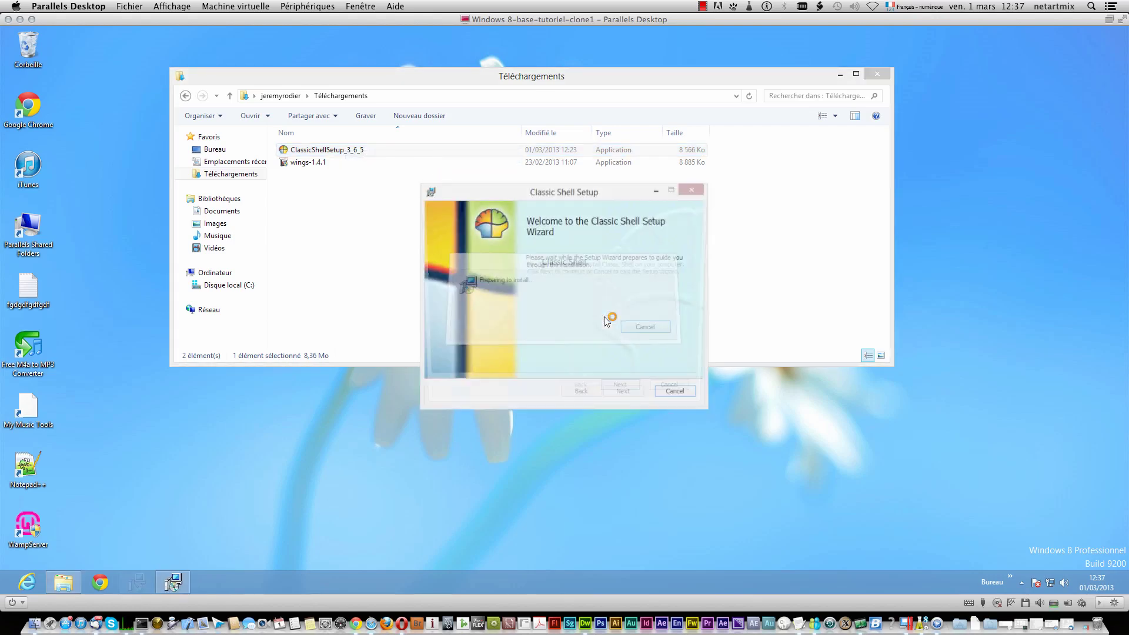
pyautogui.click(623, 395)
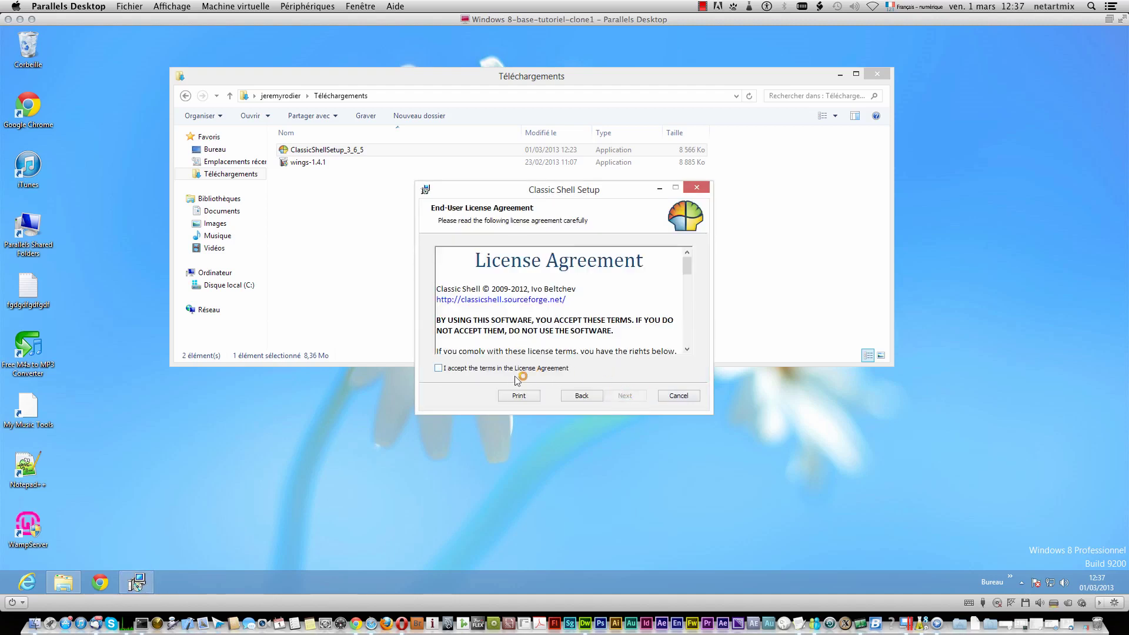
pyautogui.click(509, 368)
pyautogui.click(640, 396)
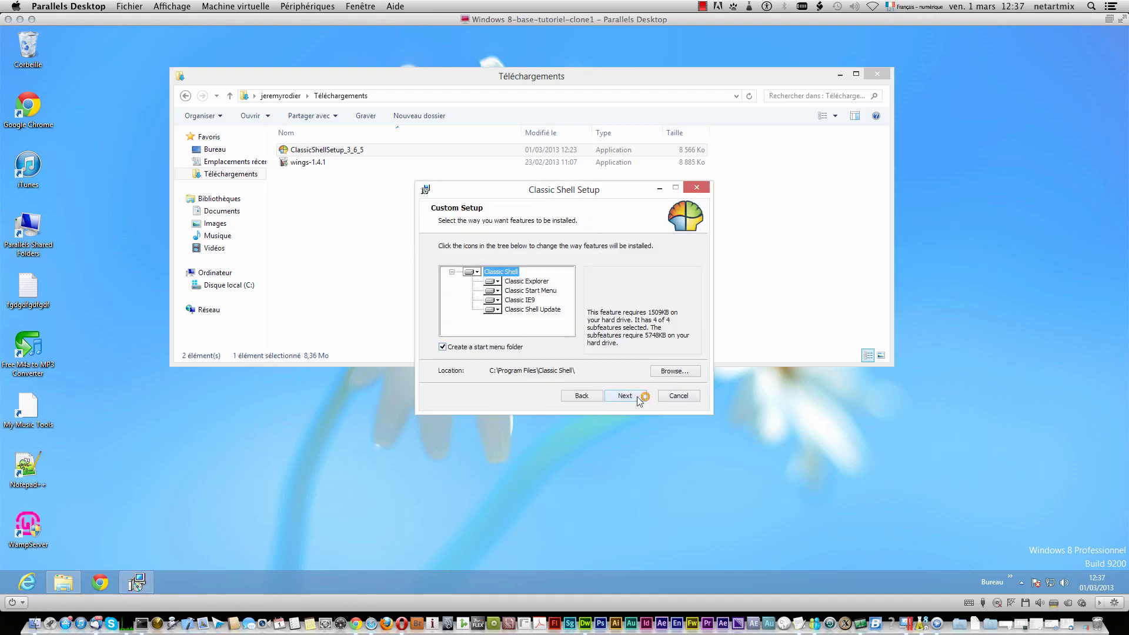
pyautogui.click(630, 399)
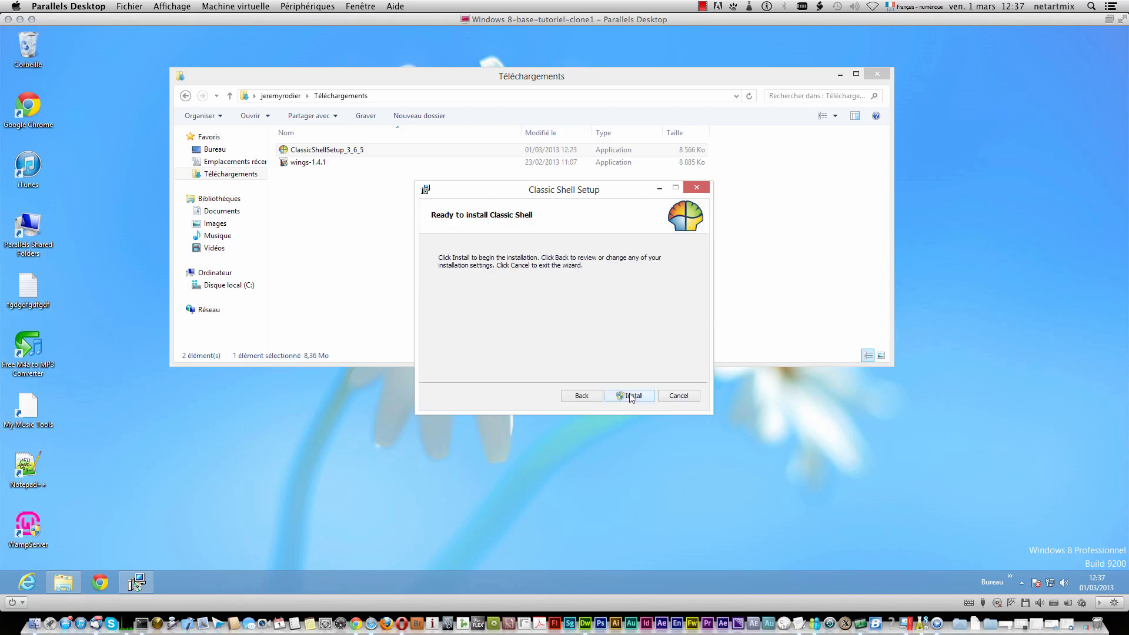
pyautogui.click(638, 394)
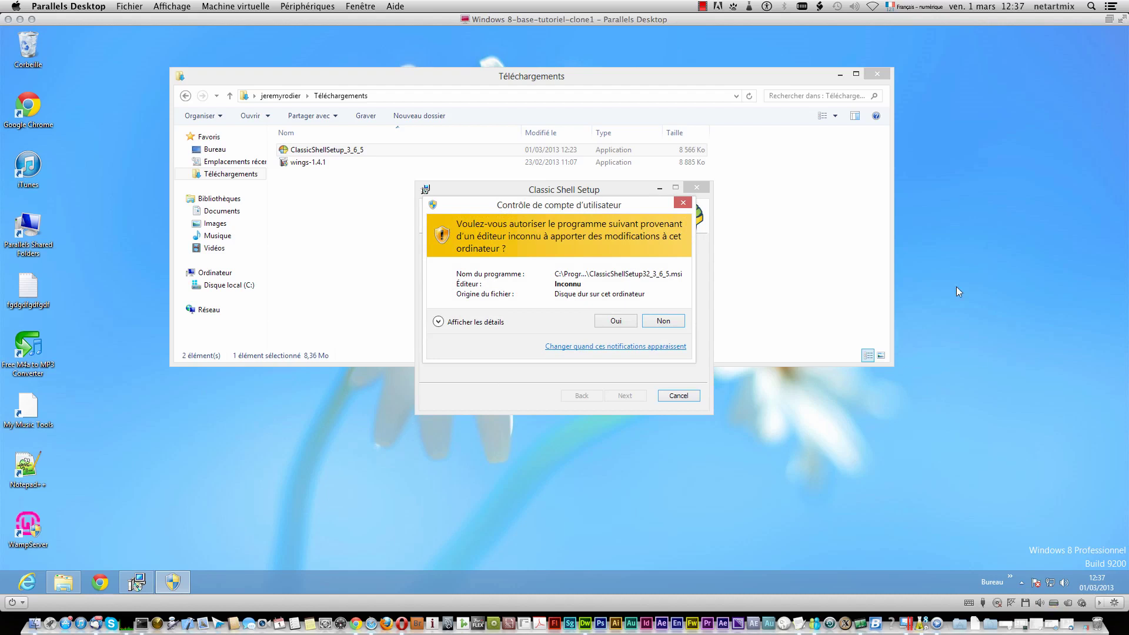
pyautogui.click(615, 320)
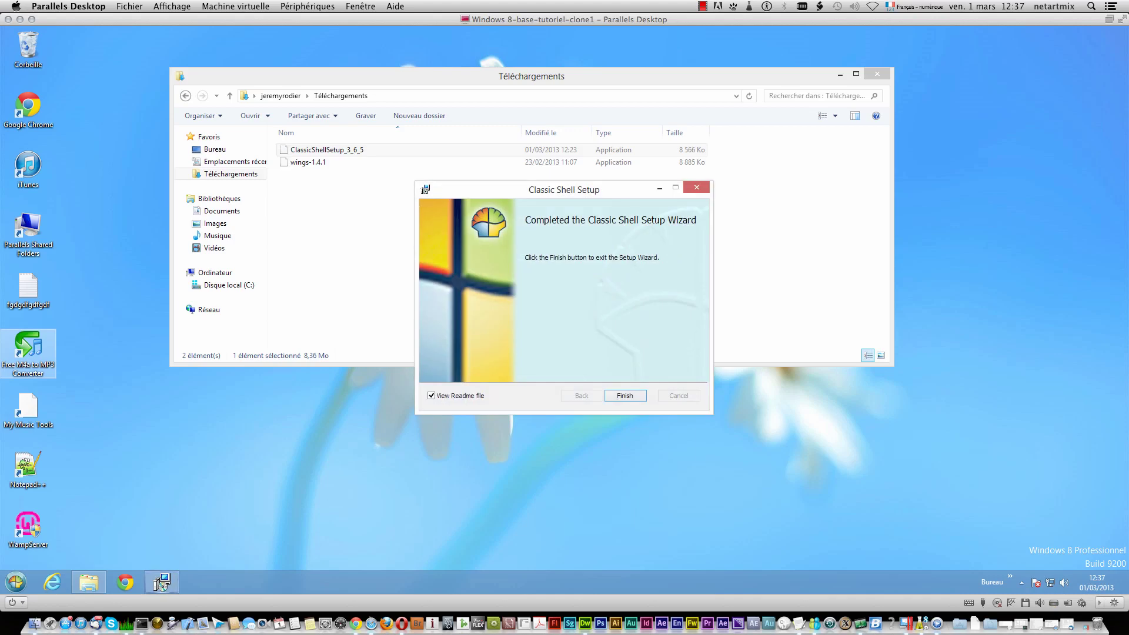
pyautogui.click(624, 396)
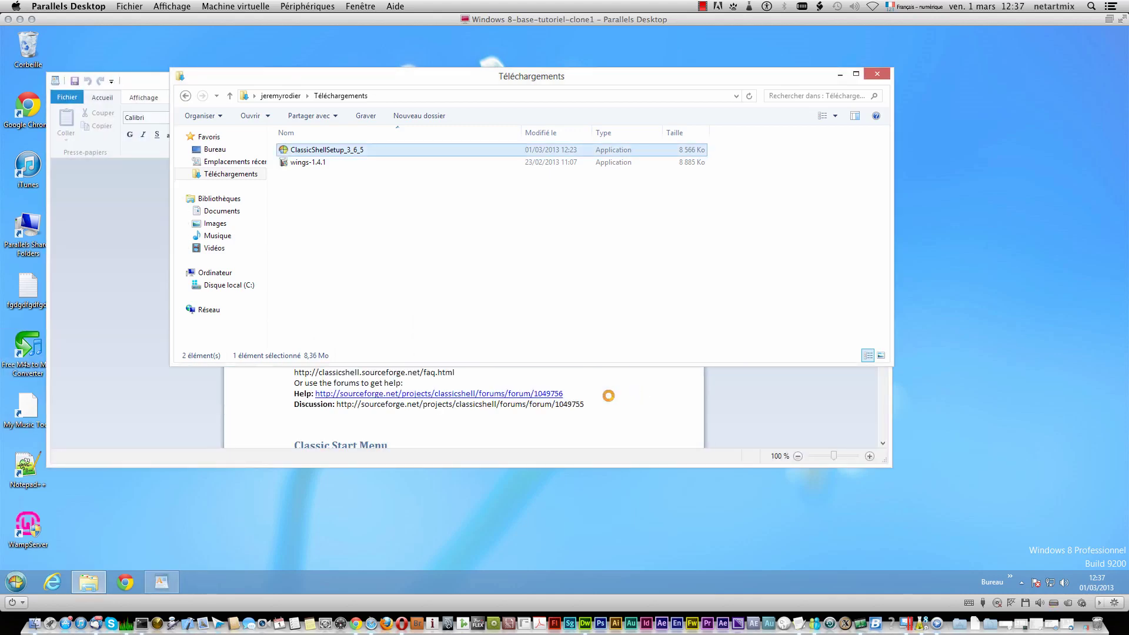
# - Skim the ClassicShellReadme document, and close it along with the Téléchargements window
pyautogui.click(121, 250)
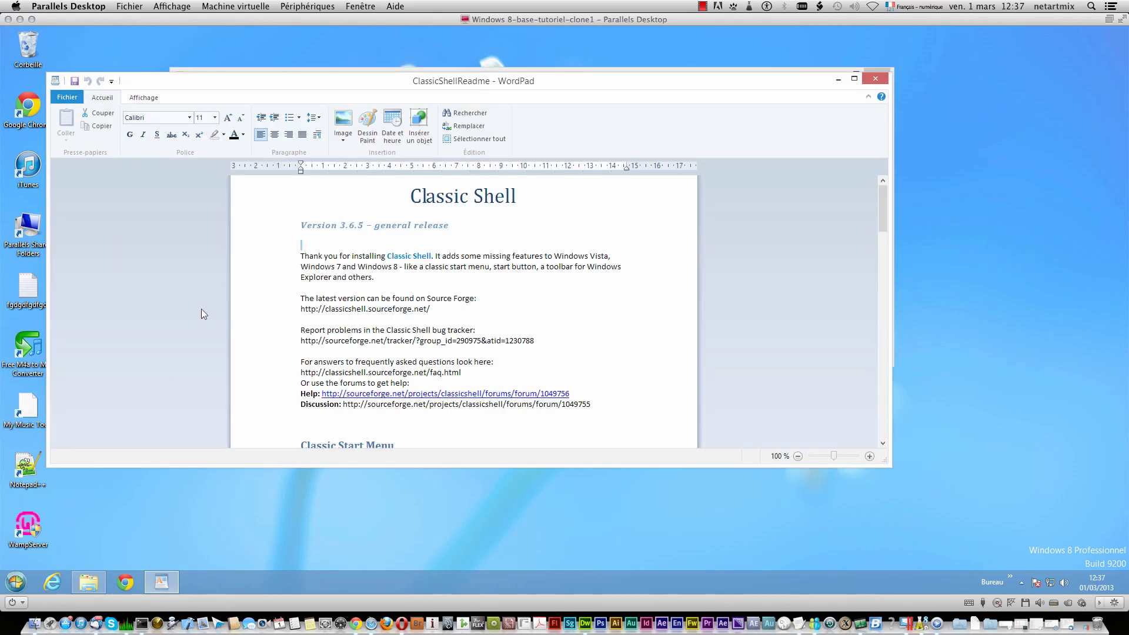
pyautogui.scroll(-20, 359, 312)
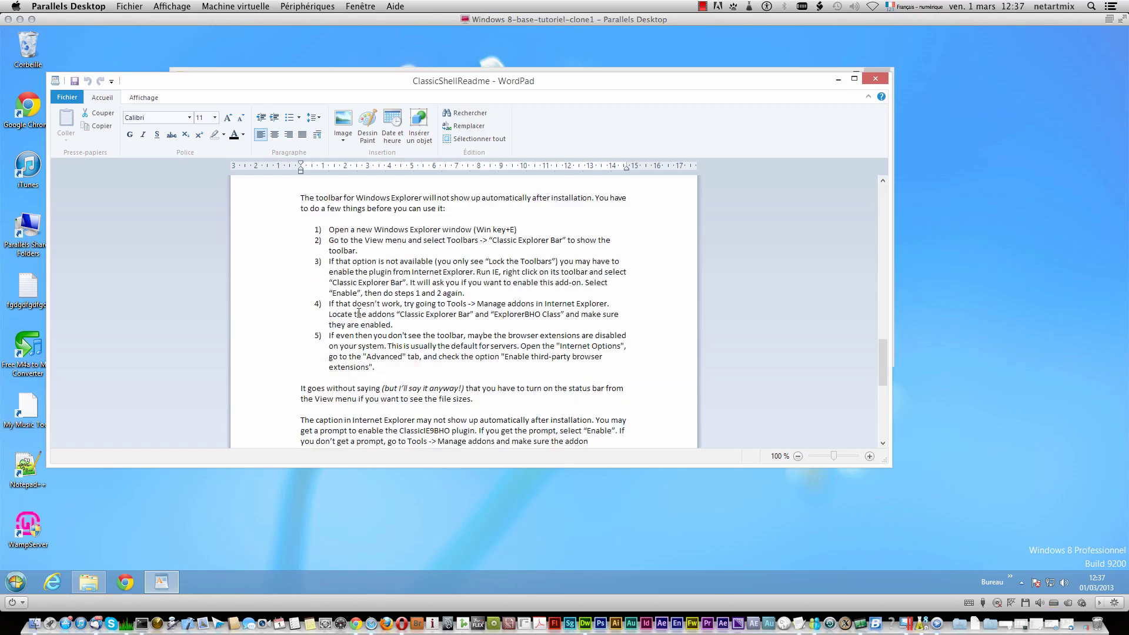
pyautogui.scroll(10, 550, 272)
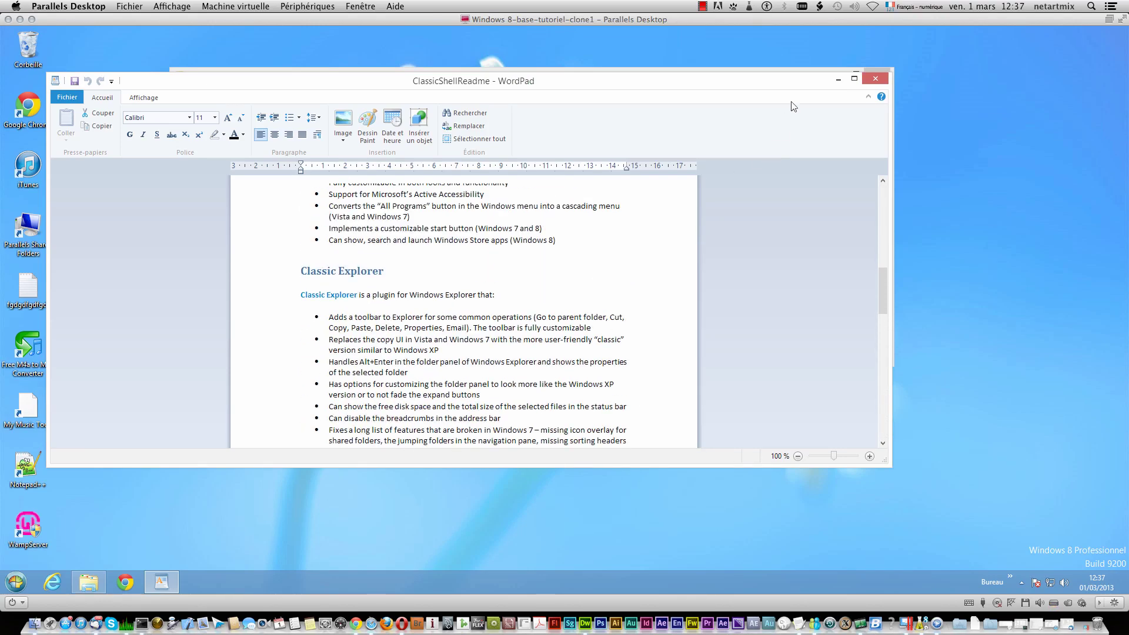
pyautogui.moveTo(898, 82); pyautogui.dragTo(897, 83)
pyautogui.click(874, 80)
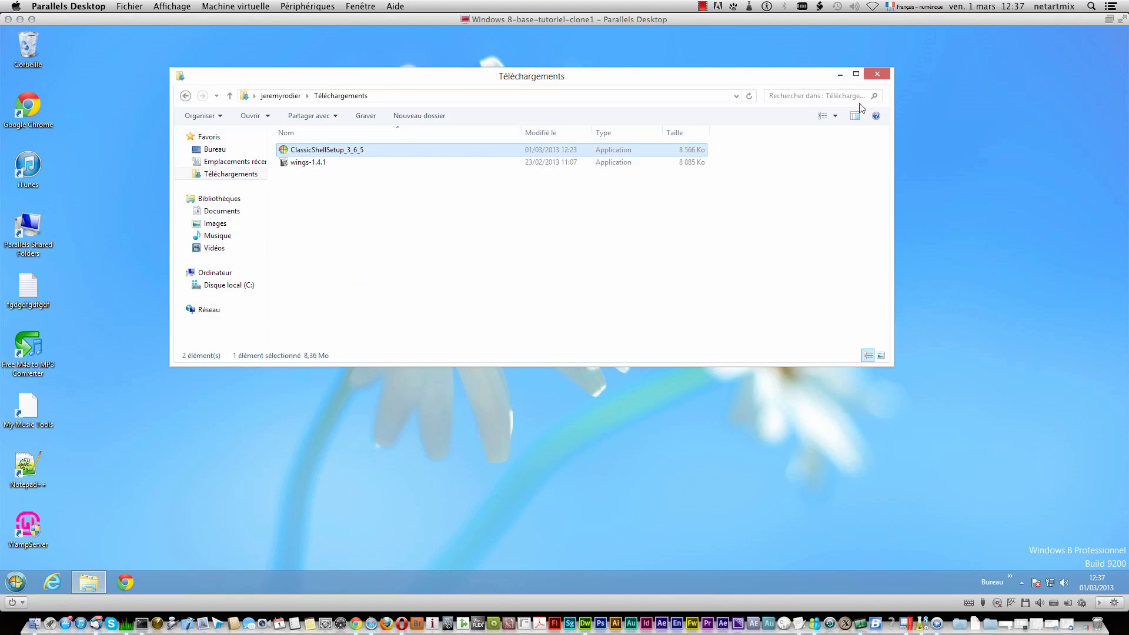
pyautogui.click(873, 77)
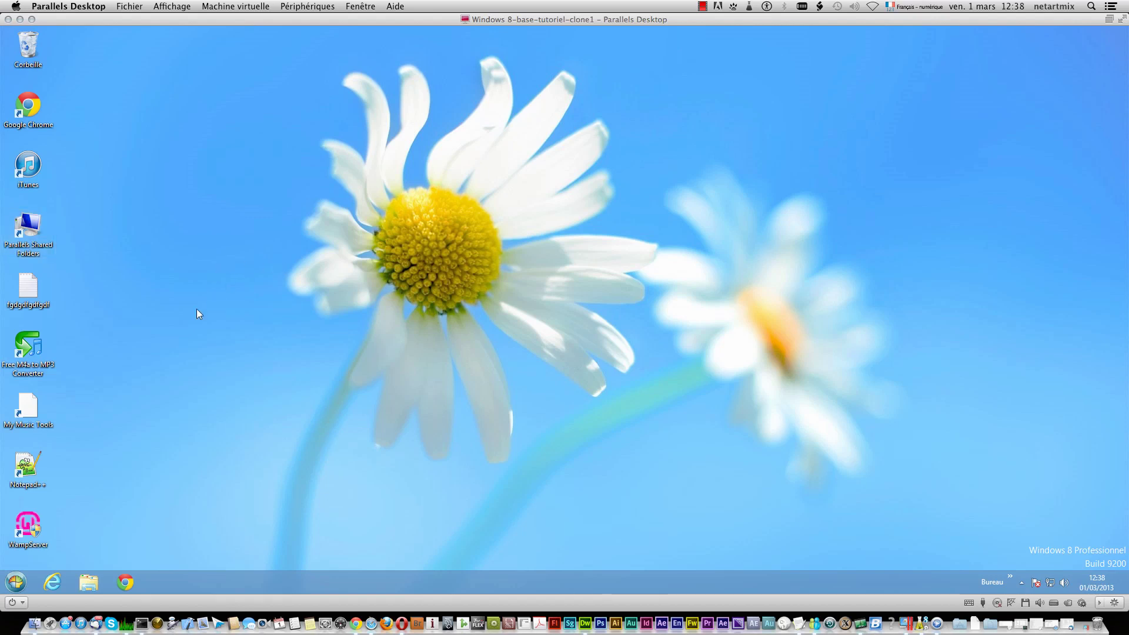
# - Open the Classic Start Menu settings from the new start button and apply the Windows Vista/Windows 7 style, confirming the reset
pyautogui.click(16, 583)
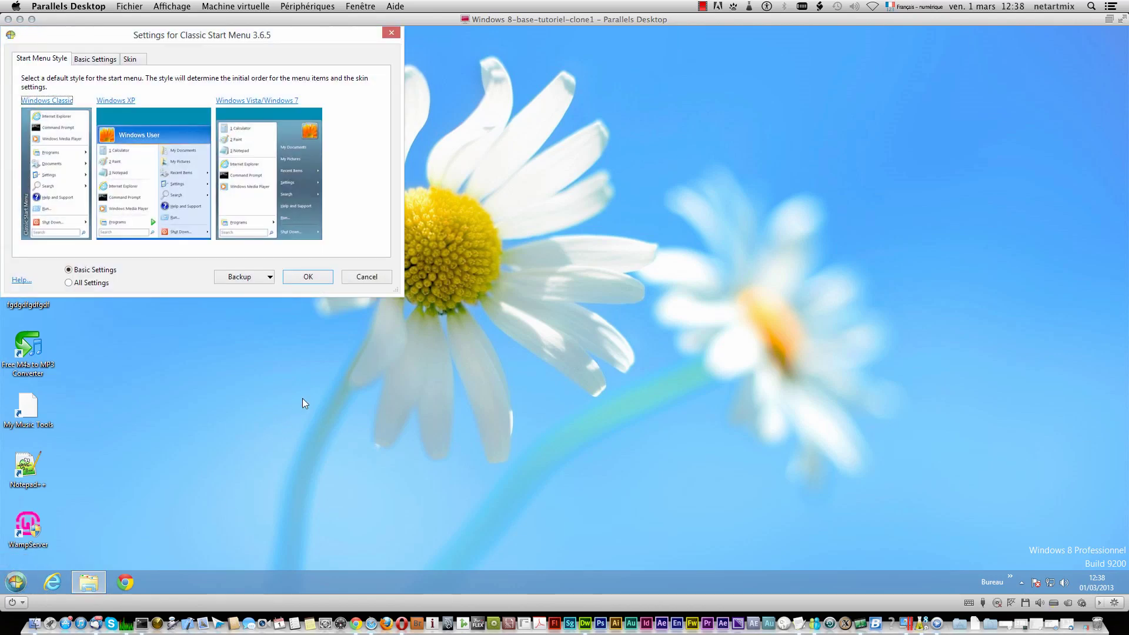
pyautogui.moveTo(97, 29); pyautogui.dragTo(349, 69)
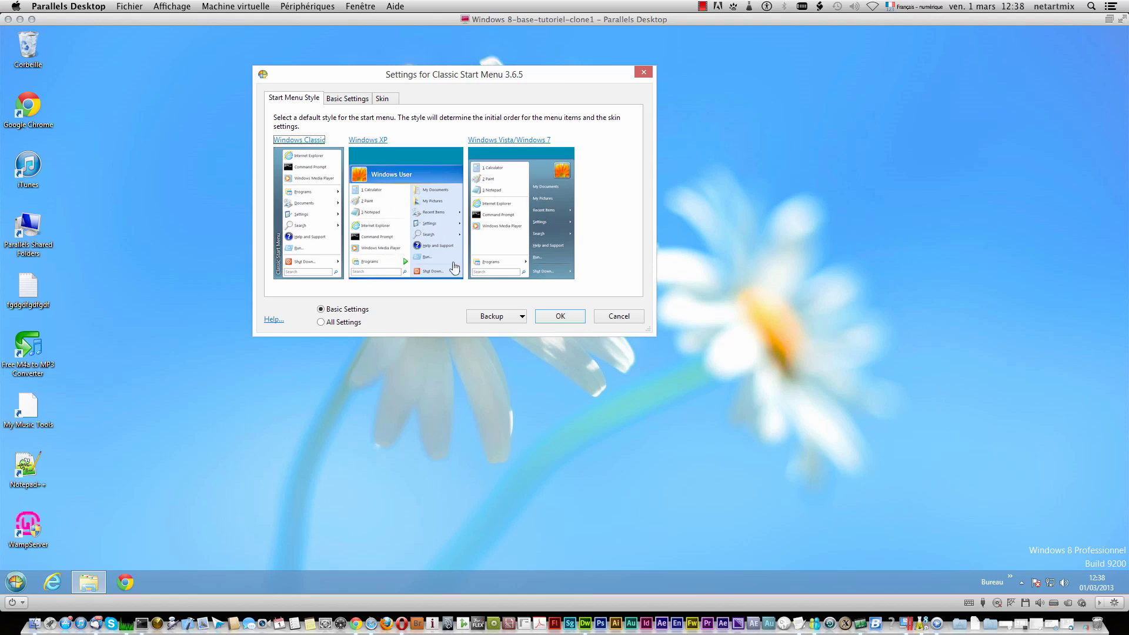
pyautogui.click(532, 200)
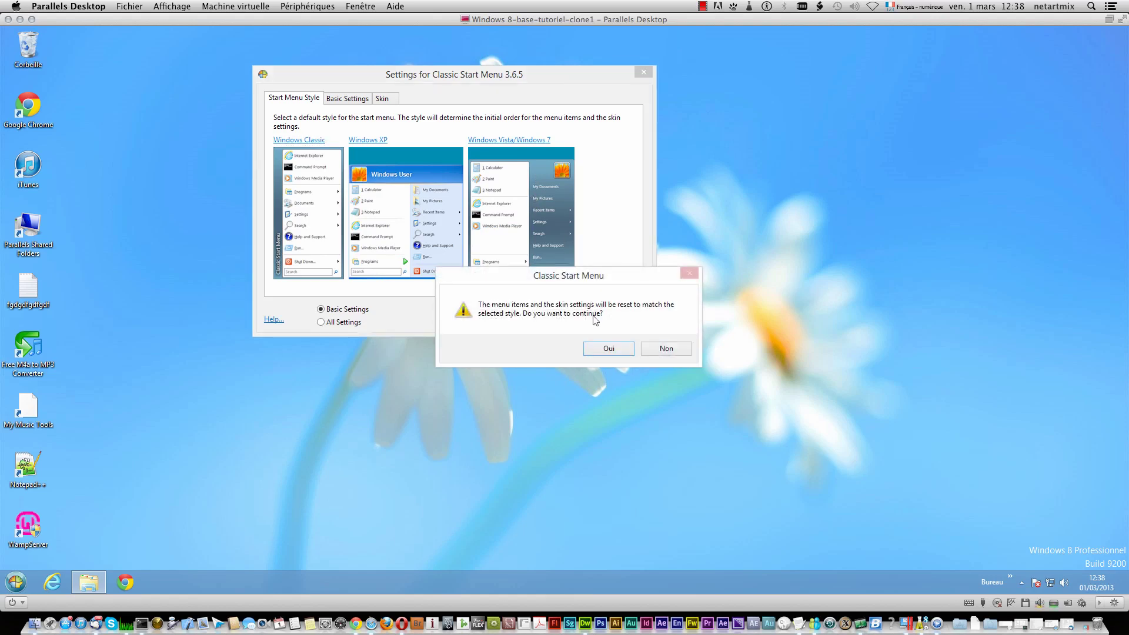
pyautogui.click(606, 347)
pyautogui.click(534, 142)
pyautogui.click(614, 342)
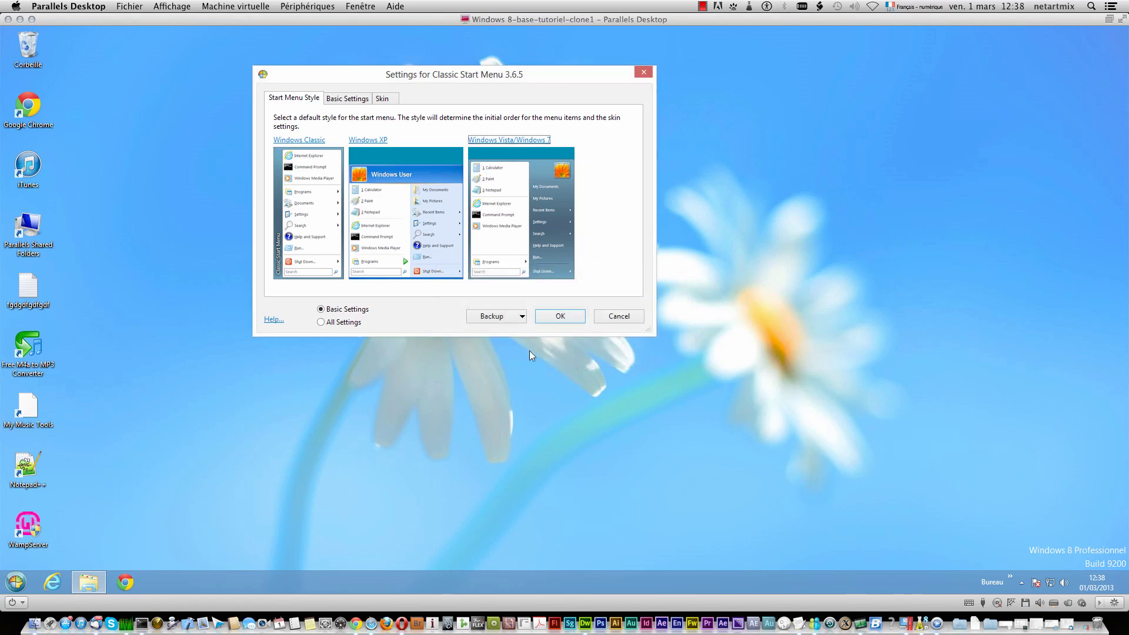
pyautogui.click(527, 221)
pyautogui.click(593, 350)
# - Compare the All Settings and Basic Settings modes, returning to Basic Settings, and view the available backup options
pyautogui.click(337, 323)
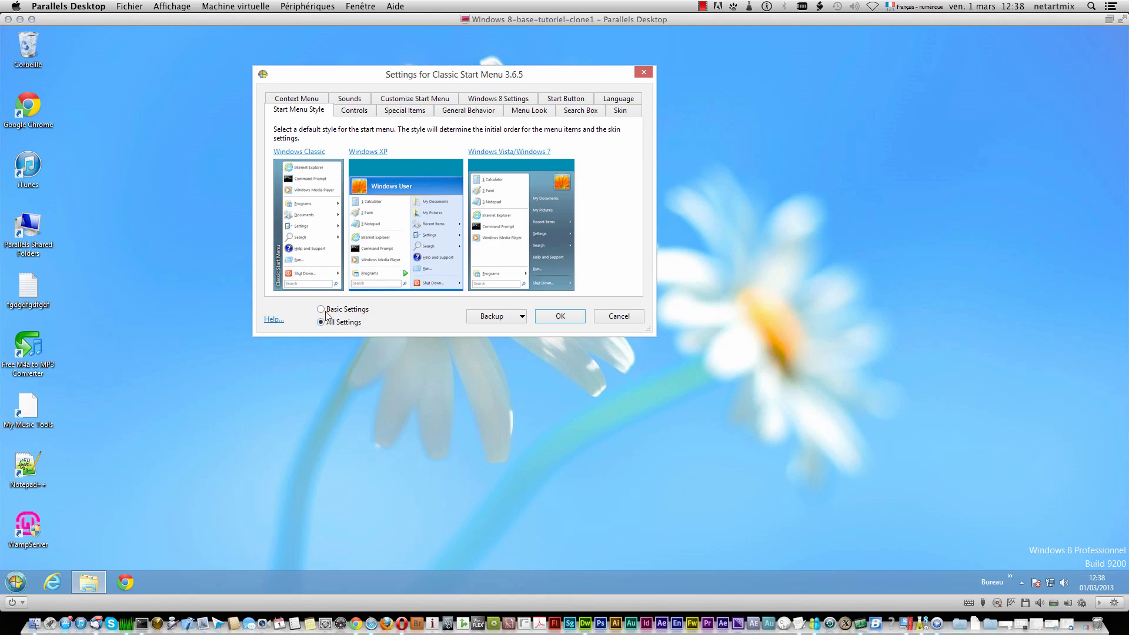
pyautogui.click(327, 313)
pyautogui.click(333, 323)
pyautogui.click(333, 311)
pyautogui.click(511, 317)
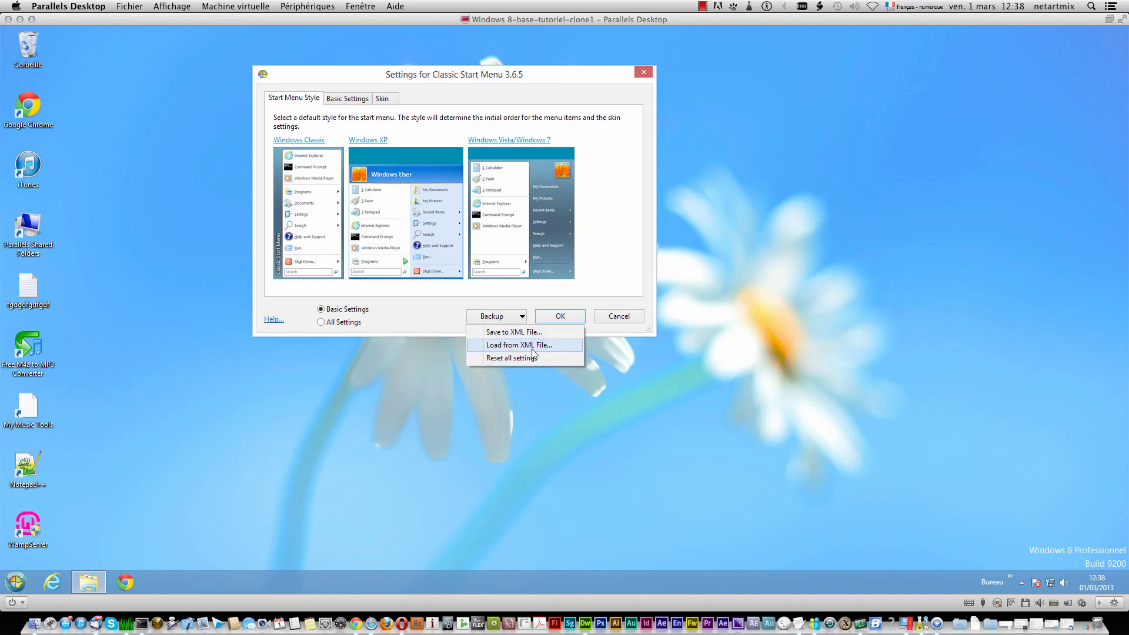
pyautogui.click(447, 315)
# - Examine the Basic Settings options for what clicks and the Windows key open and how start menu items display
pyautogui.click(345, 99)
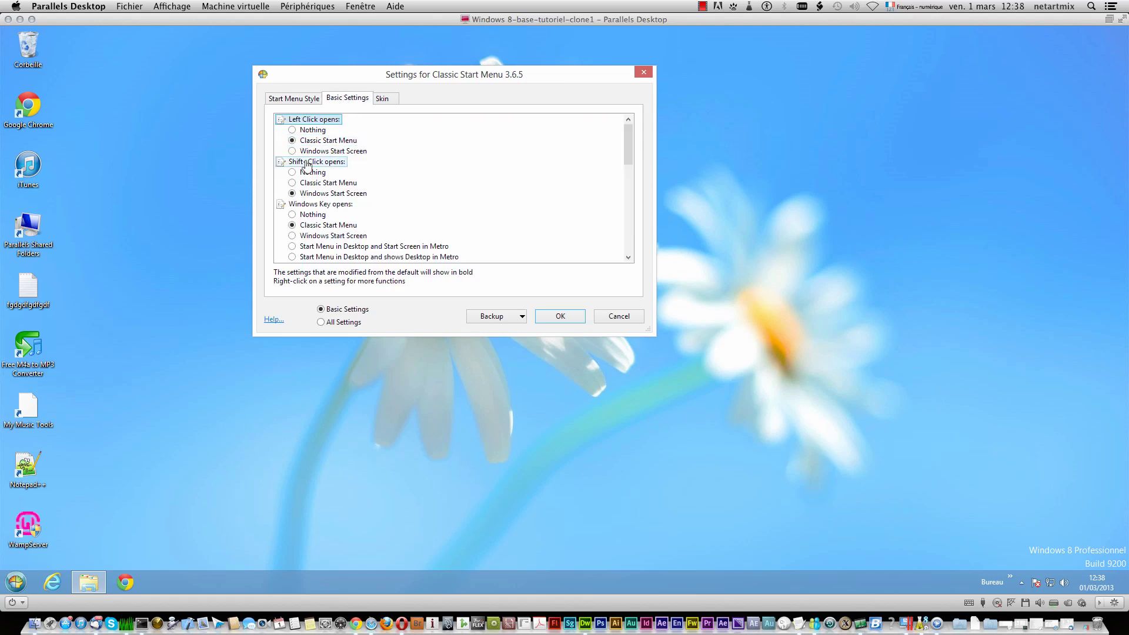
pyautogui.scroll(-10, 345, 216)
pyautogui.scroll(10, 339, 215)
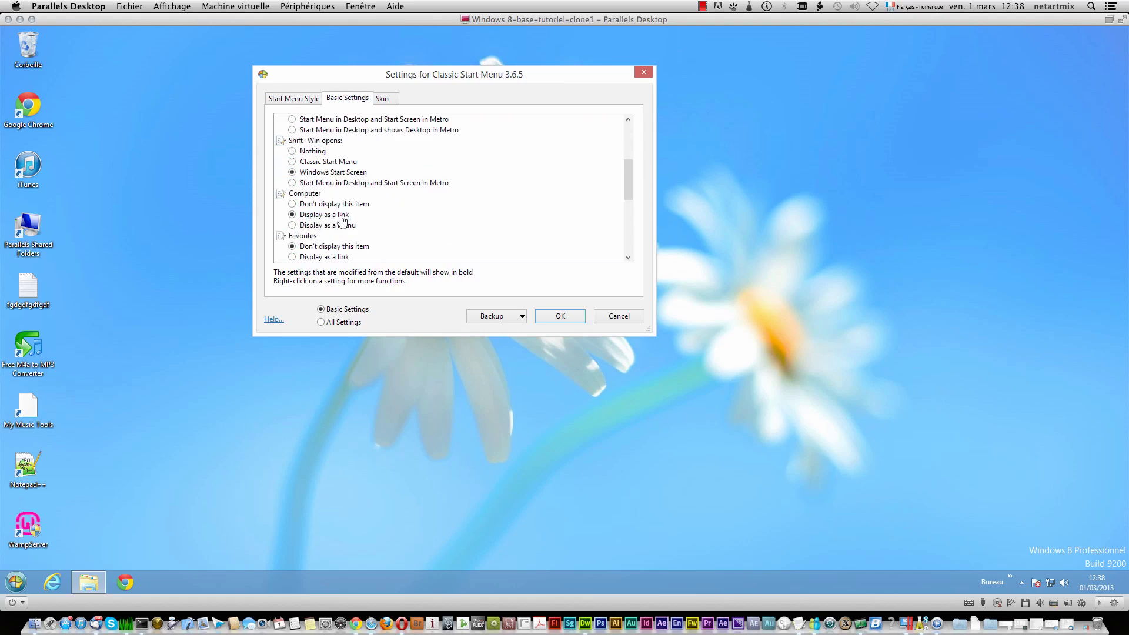
# - Set the start menu skin to Smoked Glass, view the skin's description, and apply the settings
pyautogui.click(383, 98)
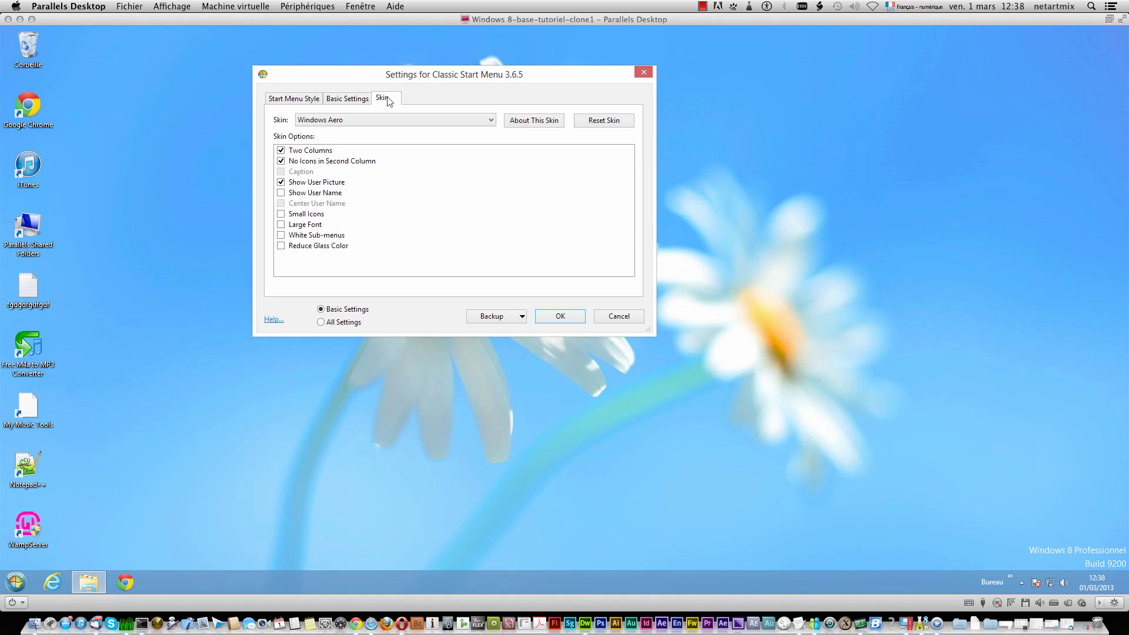
pyautogui.click(360, 119)
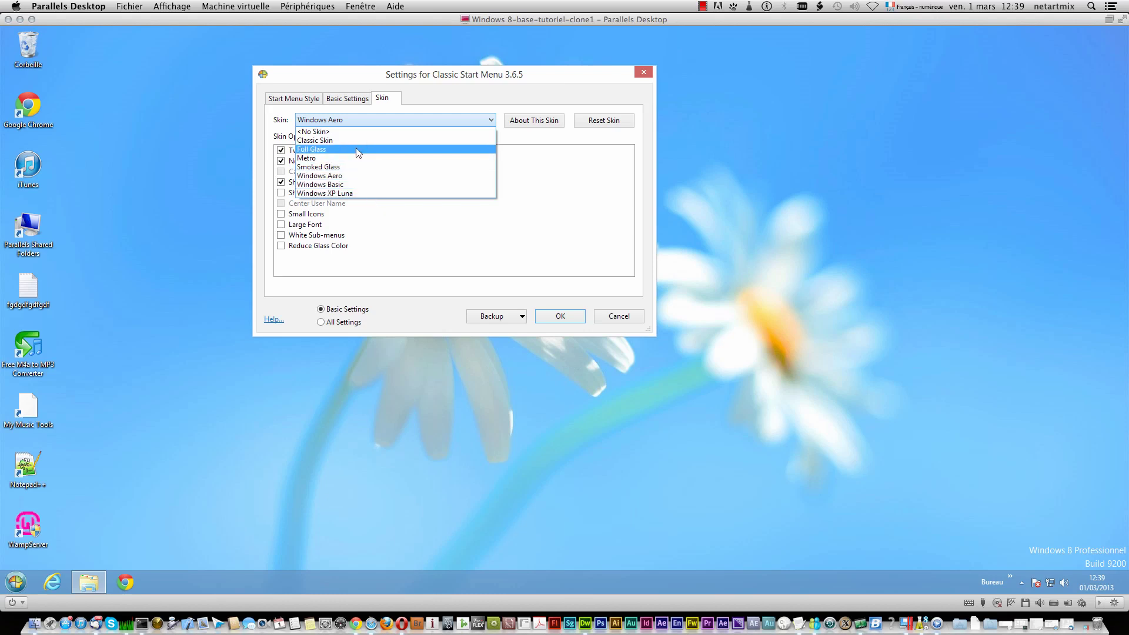
pyautogui.click(393, 150)
pyautogui.press('Down')
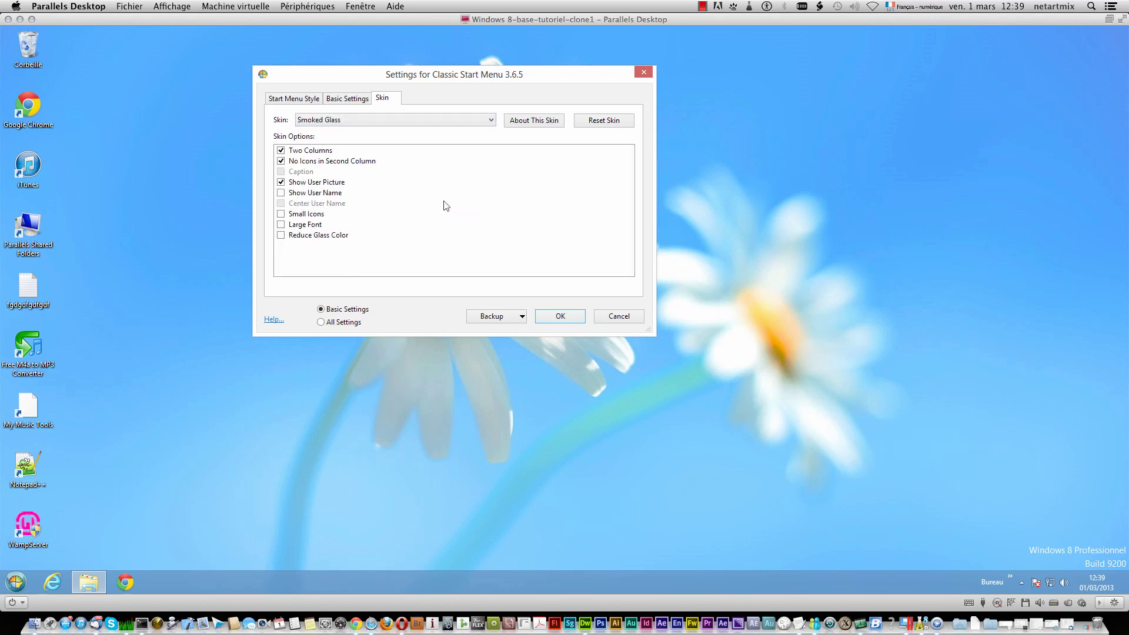
pyautogui.click(529, 121)
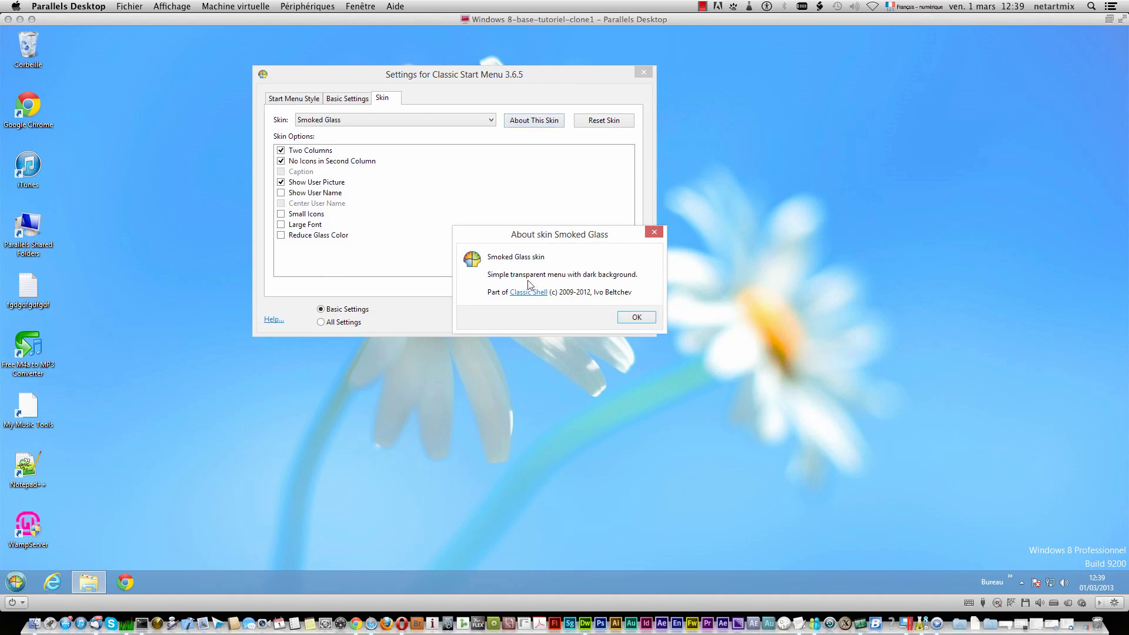
pyautogui.click(640, 318)
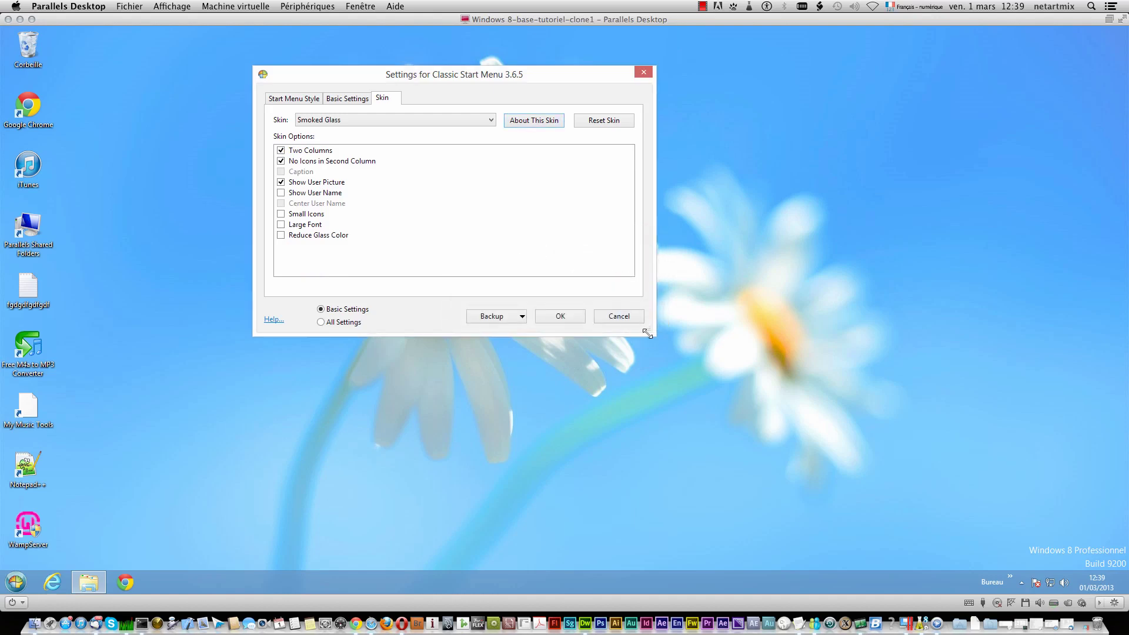
pyautogui.click(566, 317)
# - Open the start menu to preview the Smoked Glass skin and view the start button's context options
pyautogui.click(15, 582)
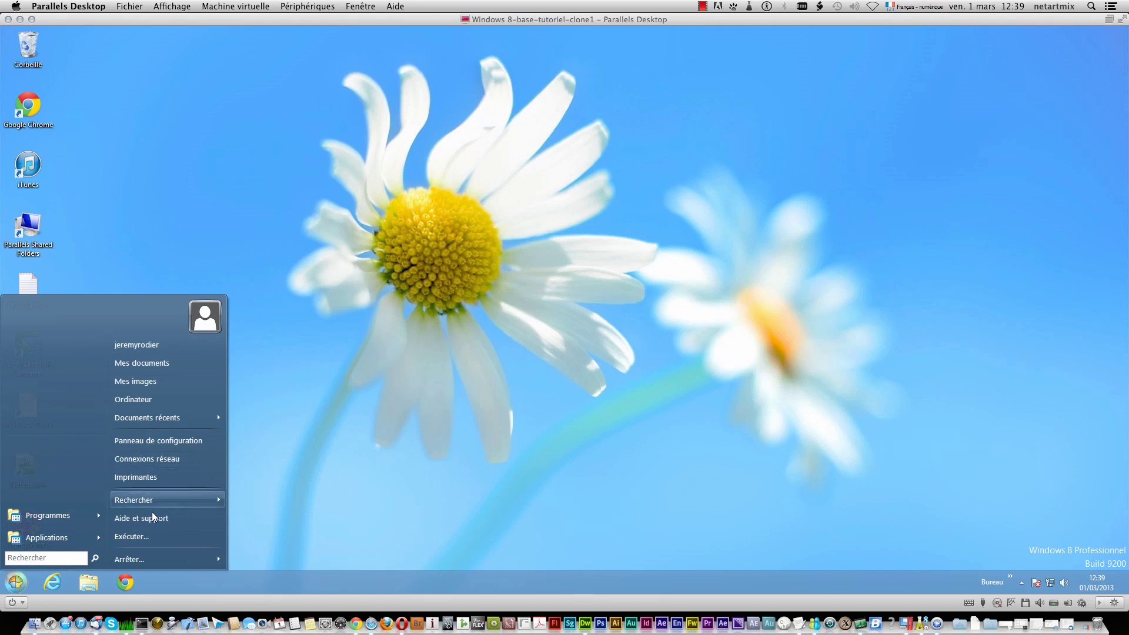
pyautogui.rightClick(16, 583)
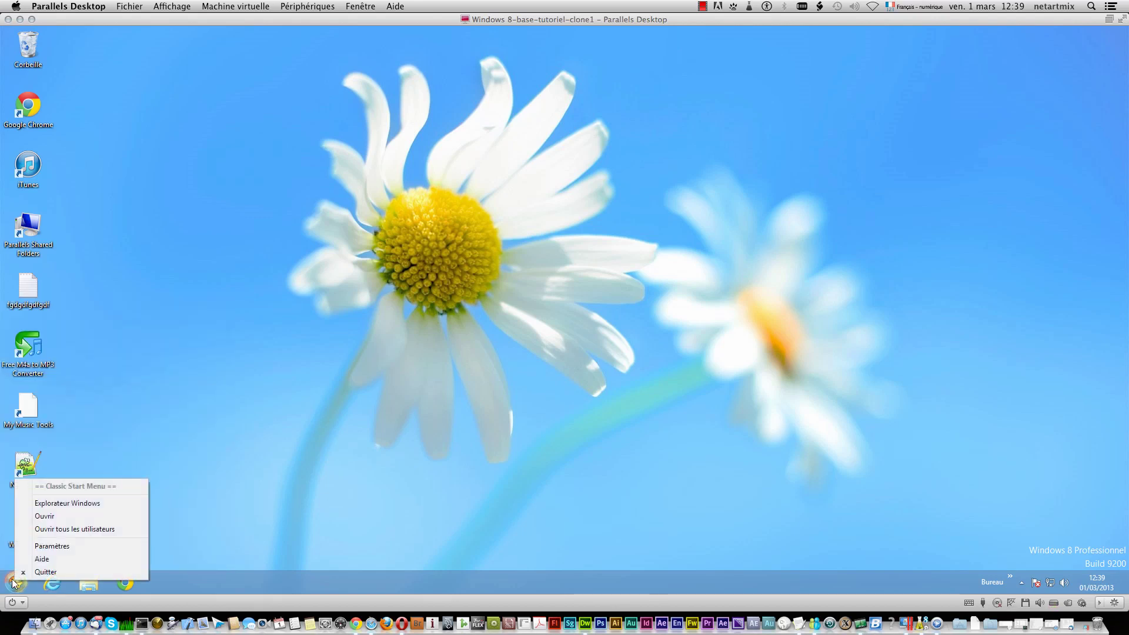
pyautogui.click(13, 584)
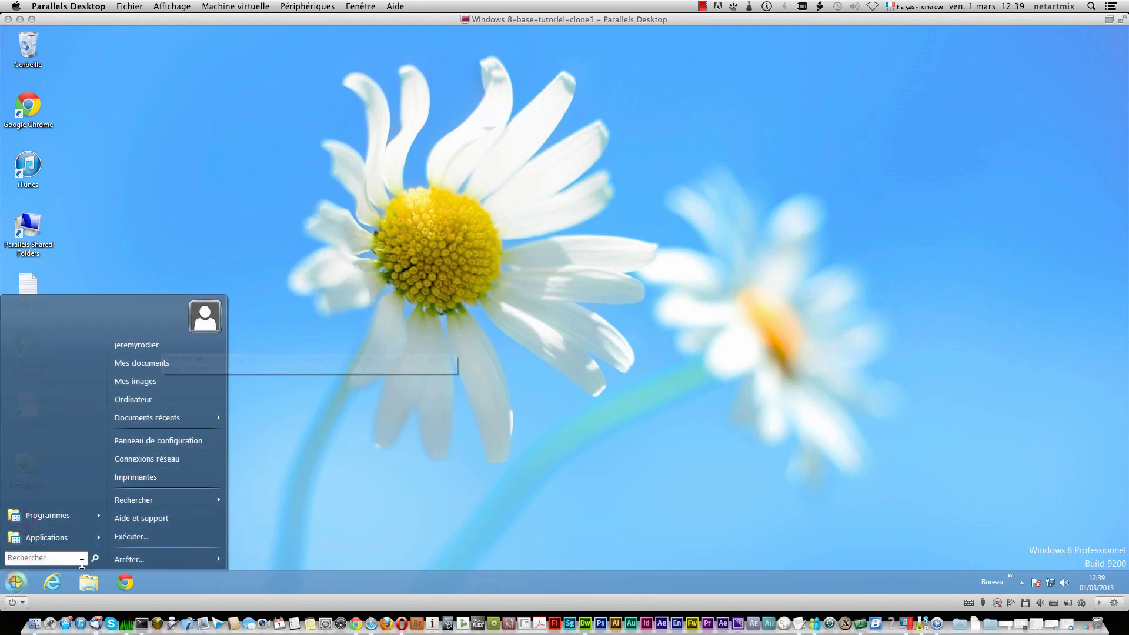
# - Reopen the Classic Start Menu settings, apply the Windows XP Luna skin, and open the start menu to preview it
pyautogui.rightClick(20, 581)
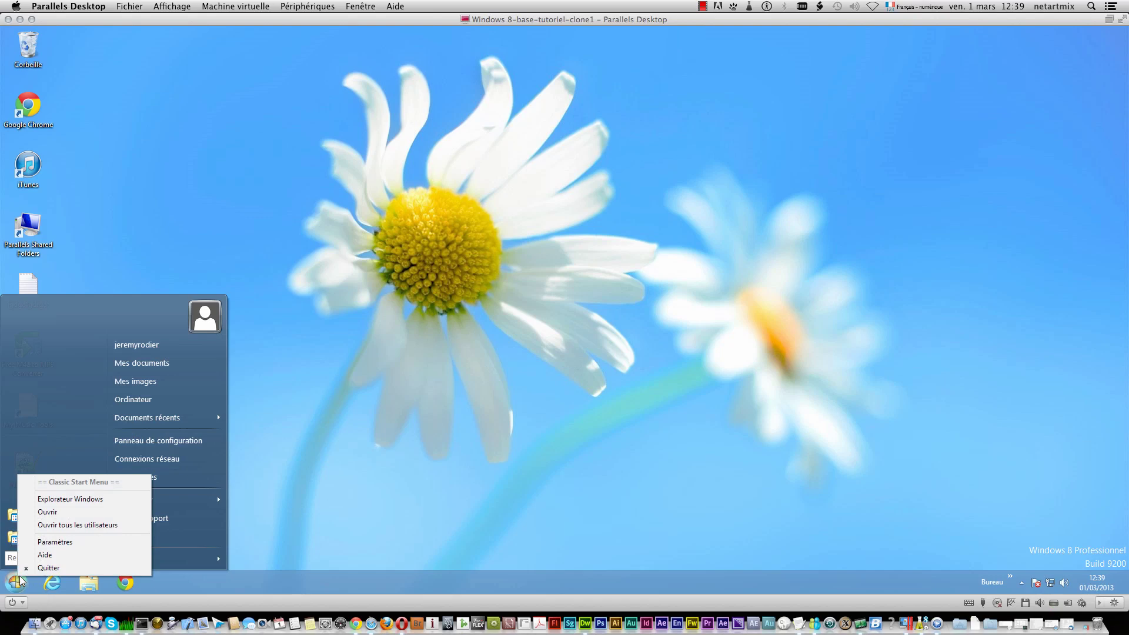
pyautogui.click(54, 542)
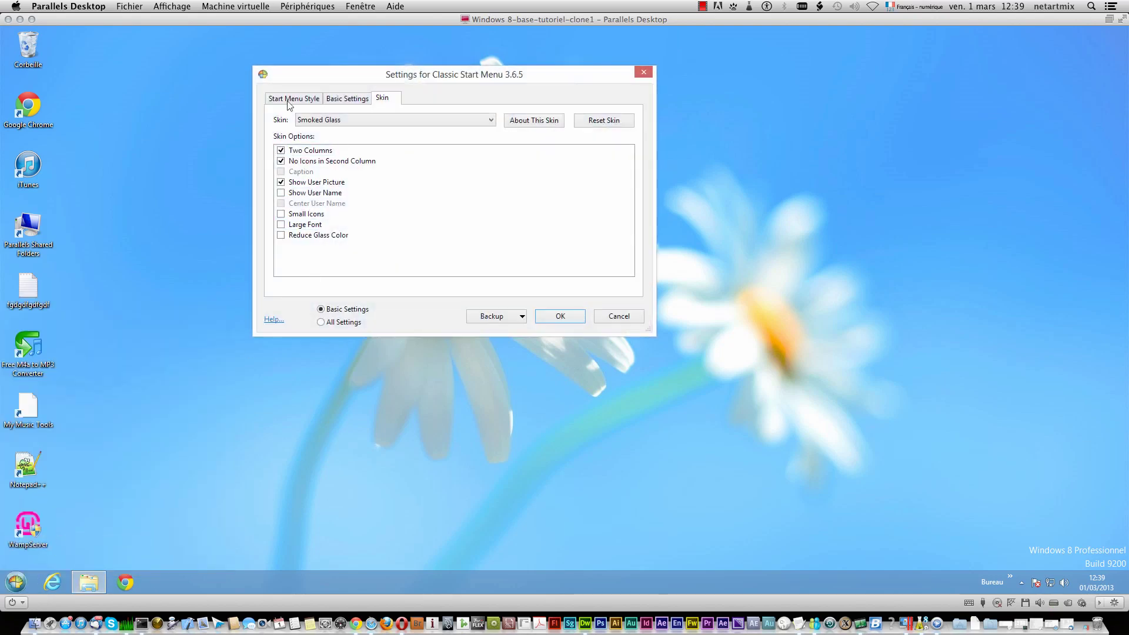
pyautogui.click(288, 102)
pyautogui.click(366, 100)
pyautogui.click(382, 99)
pyautogui.click(398, 146)
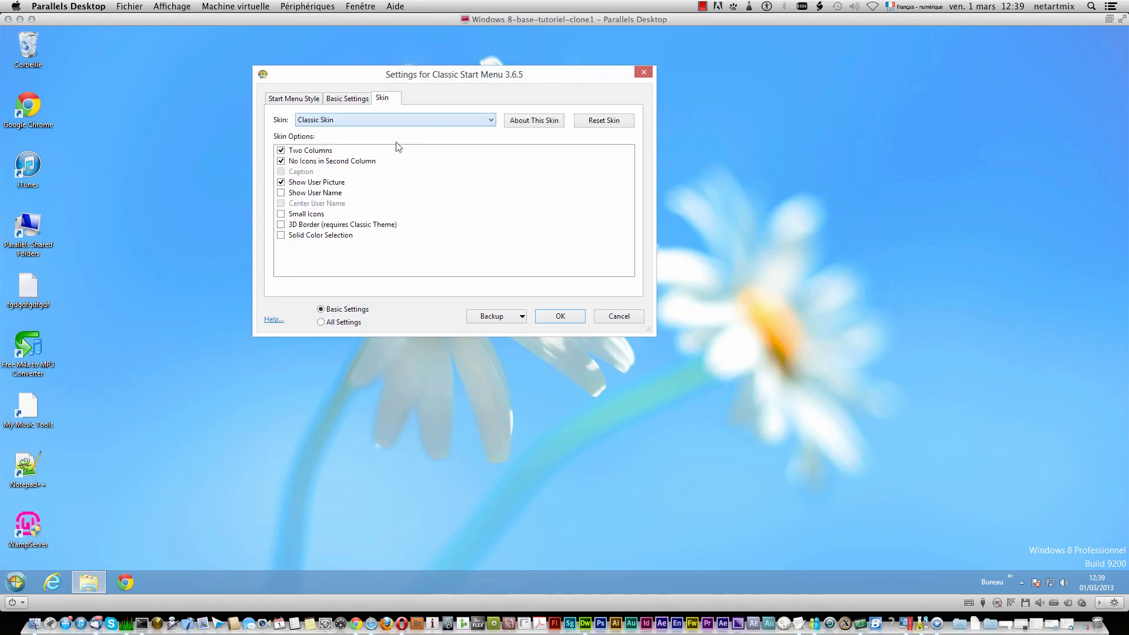
pyautogui.click(391, 120)
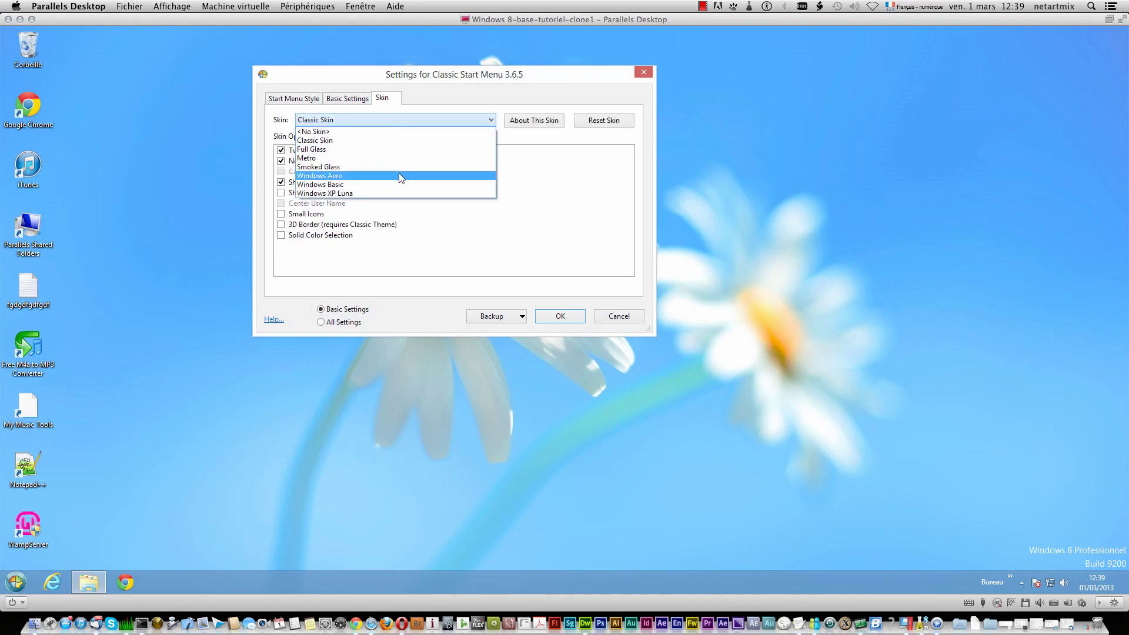
pyautogui.click(412, 193)
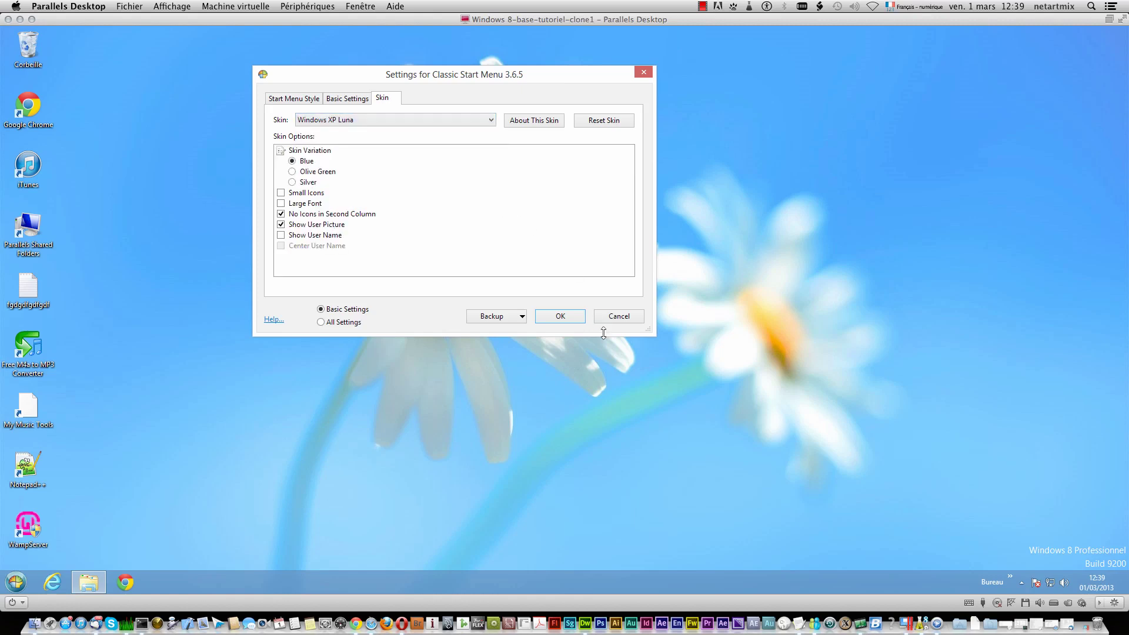
pyautogui.click(578, 318)
pyautogui.click(26, 586)
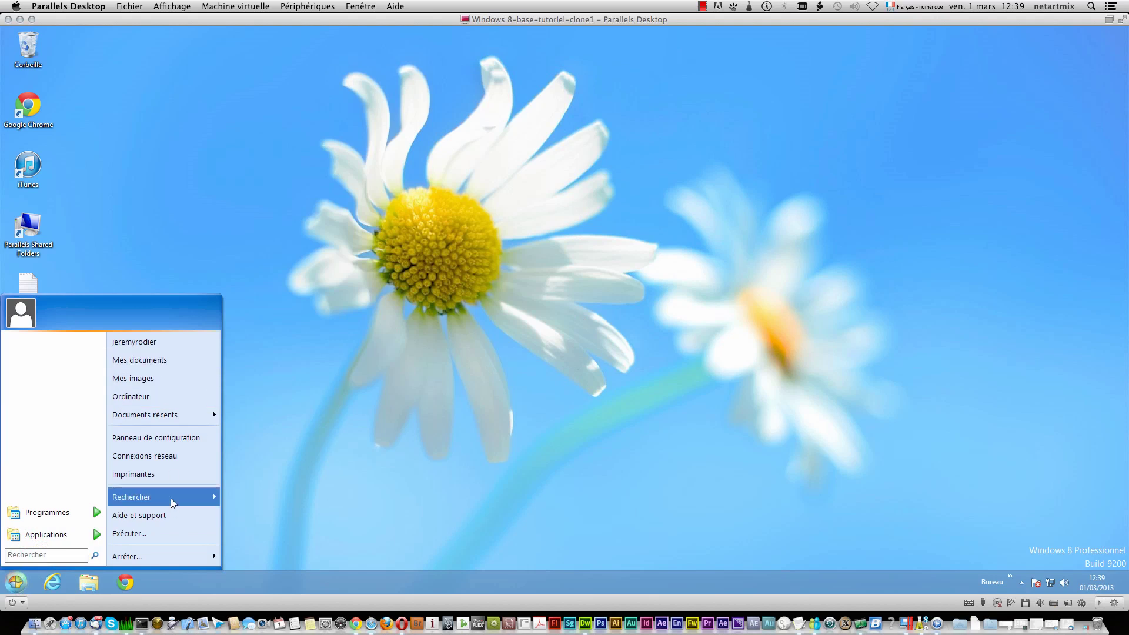
pyautogui.rightClick(20, 582)
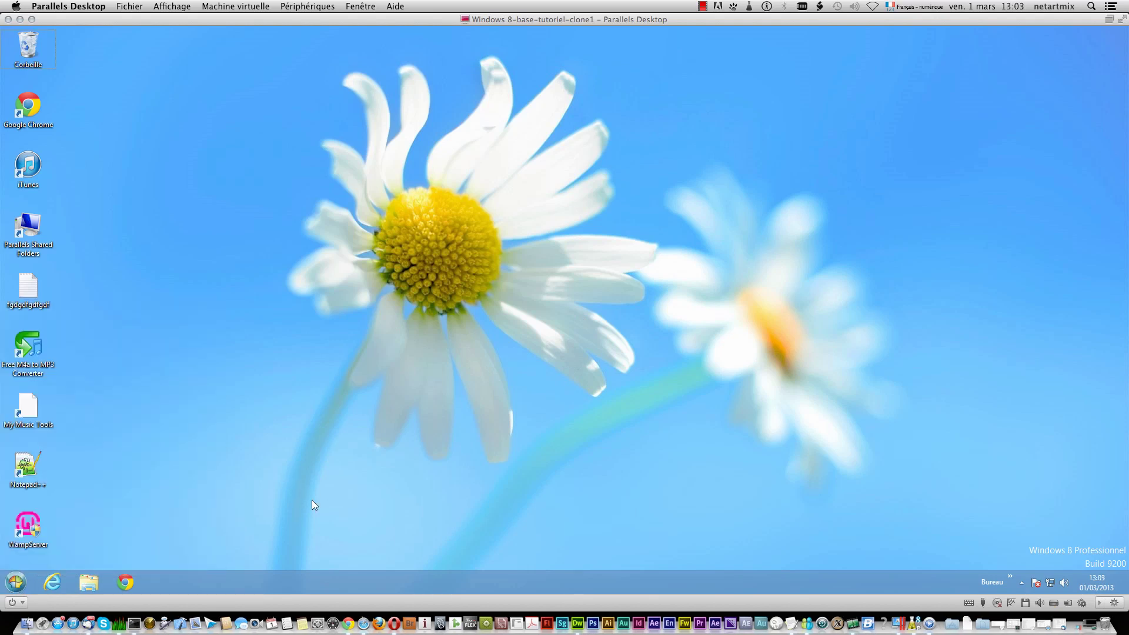
# - Reopen the settings, compare Basic Settings with All Settings, and compare the Customize Start Menu item list with the actual start menu
pyautogui.rightClick(15, 582)
pyautogui.click(30, 546)
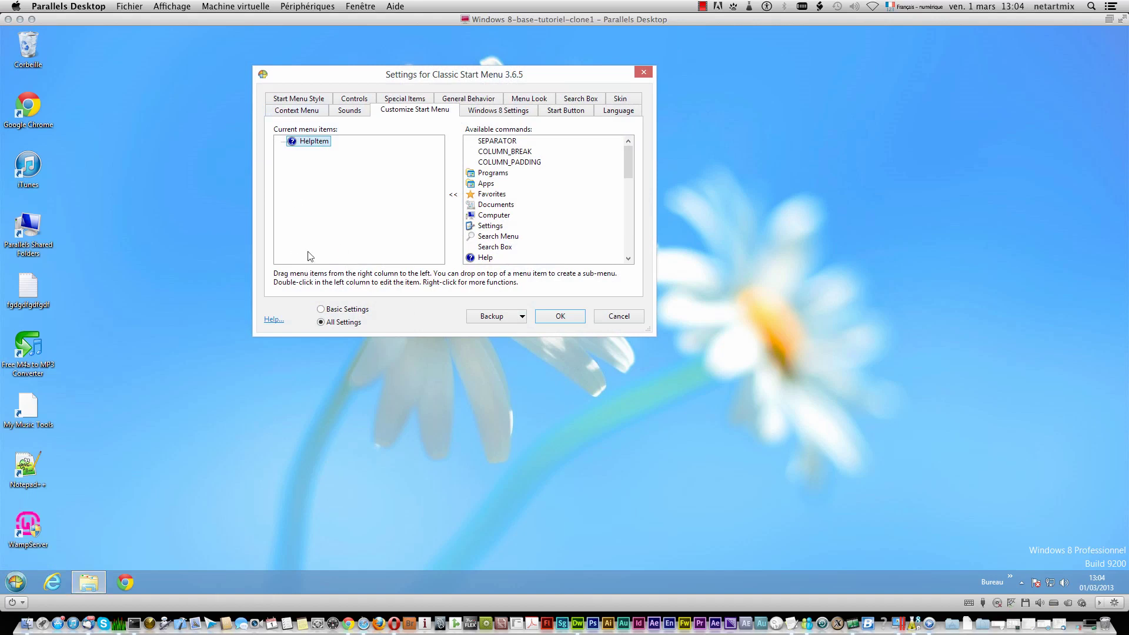
pyautogui.click(355, 311)
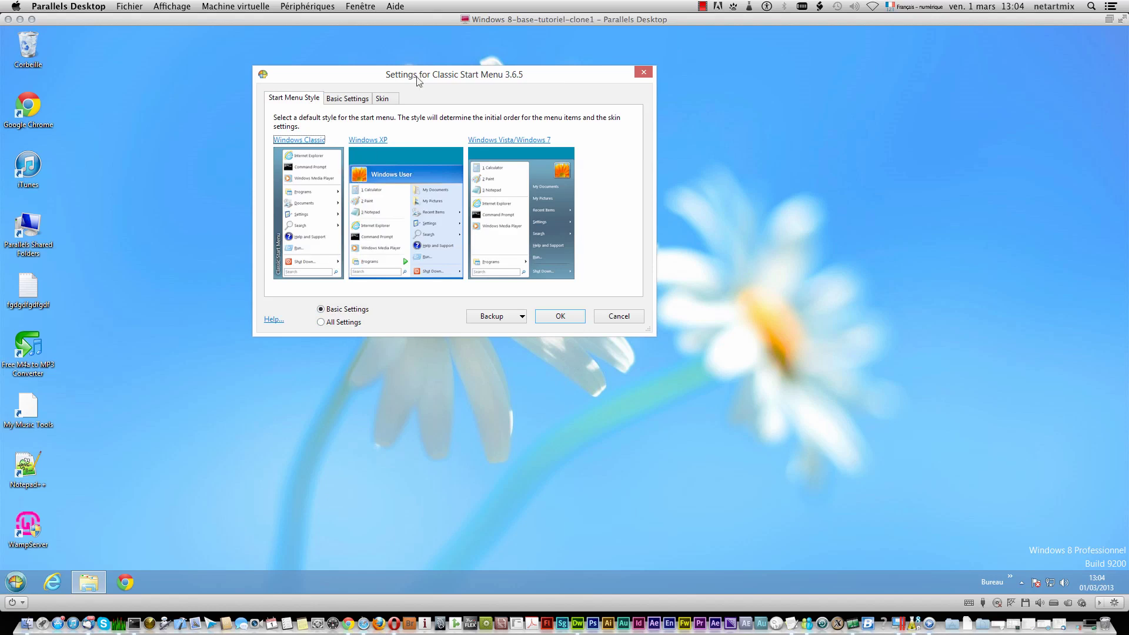
pyautogui.click(348, 323)
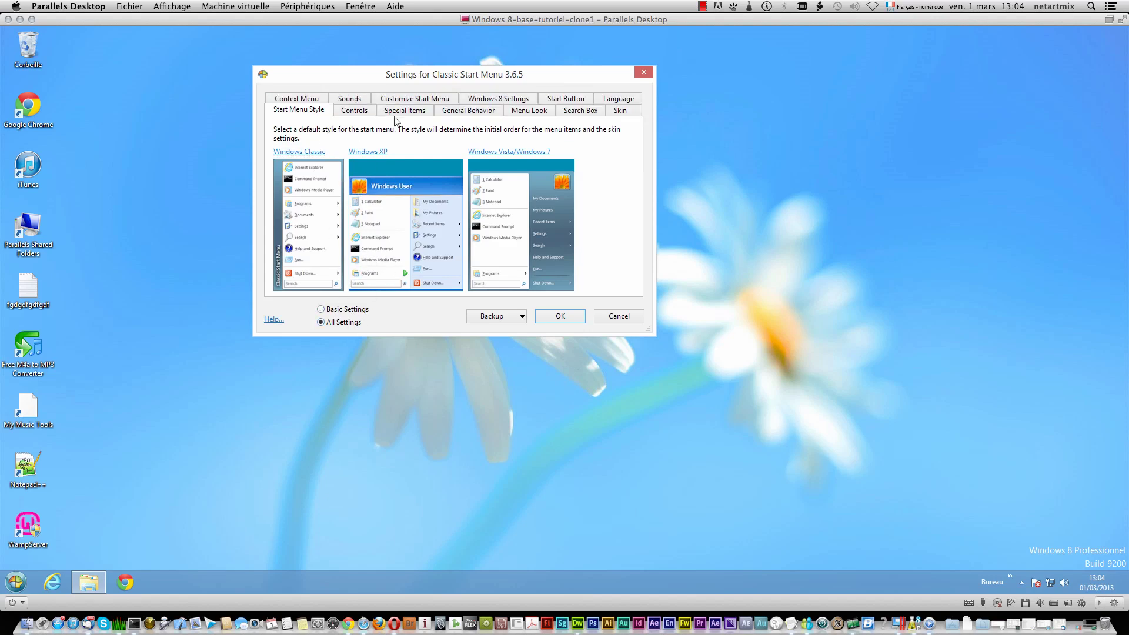
pyautogui.click(405, 100)
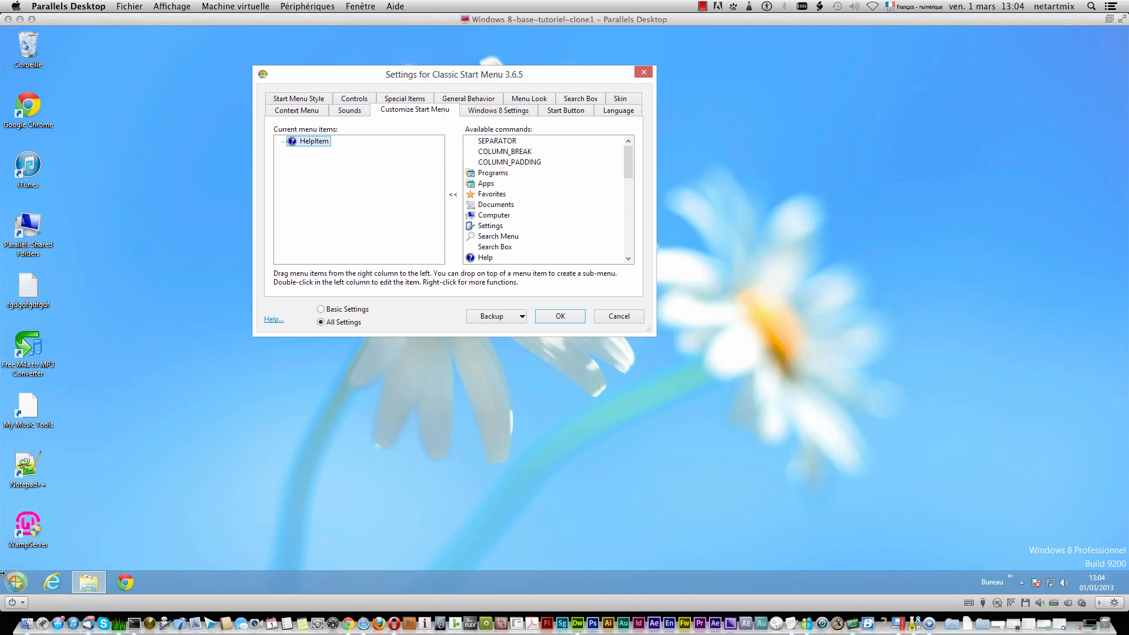
pyautogui.click(18, 581)
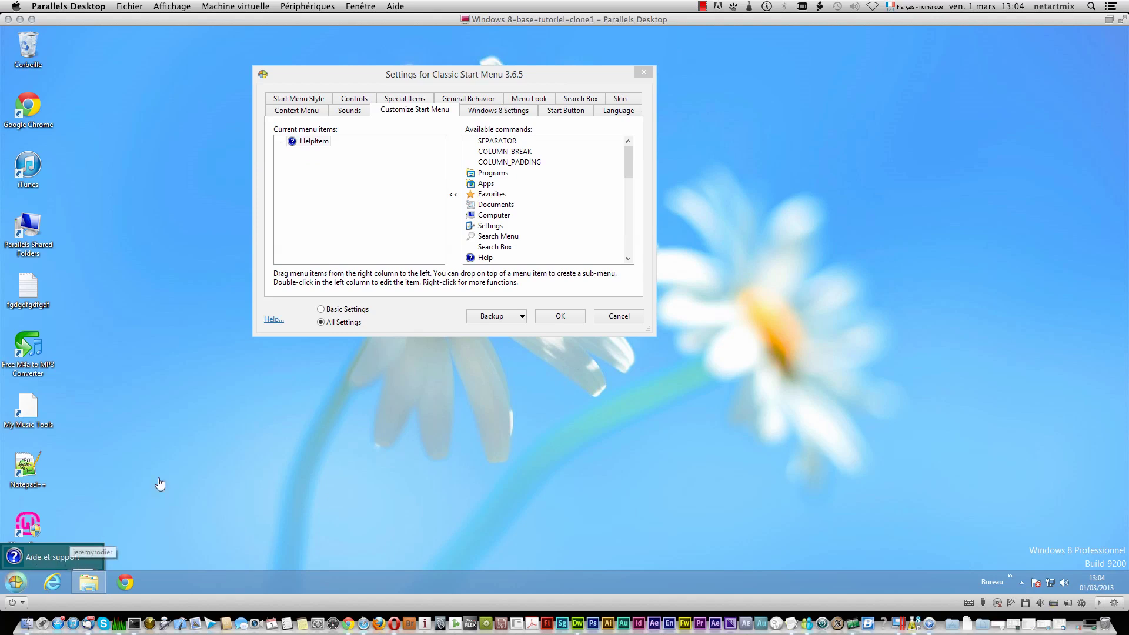
pyautogui.click(322, 143)
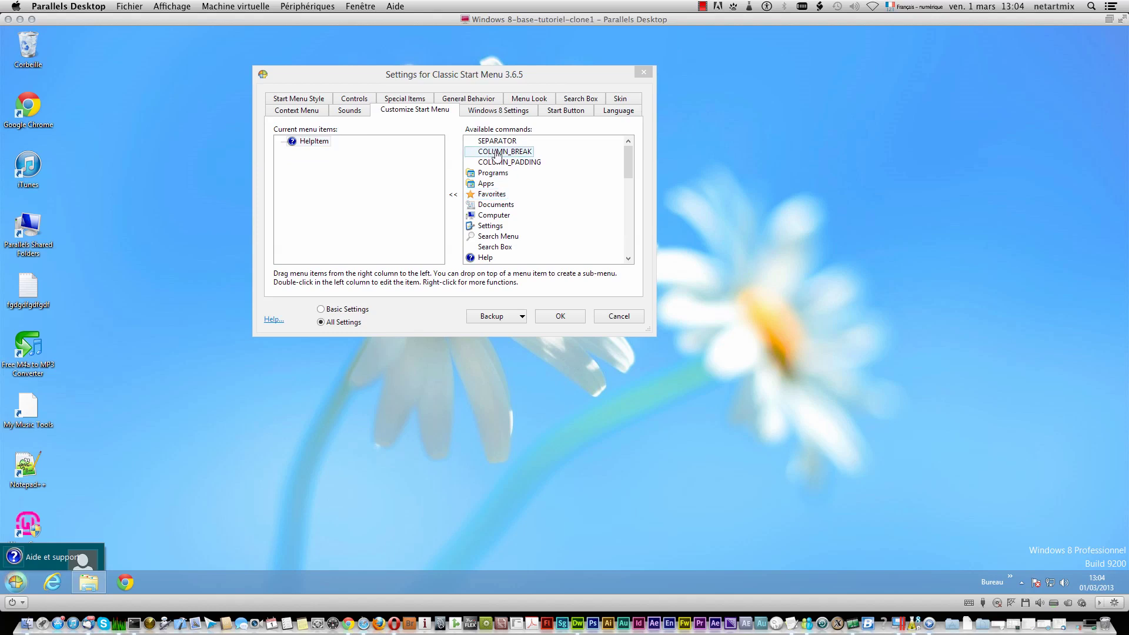
# - Add COLUMN_BREAK and Programs below the Help item in the current menu items, and insert Settings between Help and the column break
pyautogui.moveTo(501, 155); pyautogui.dragTo(376, 169)
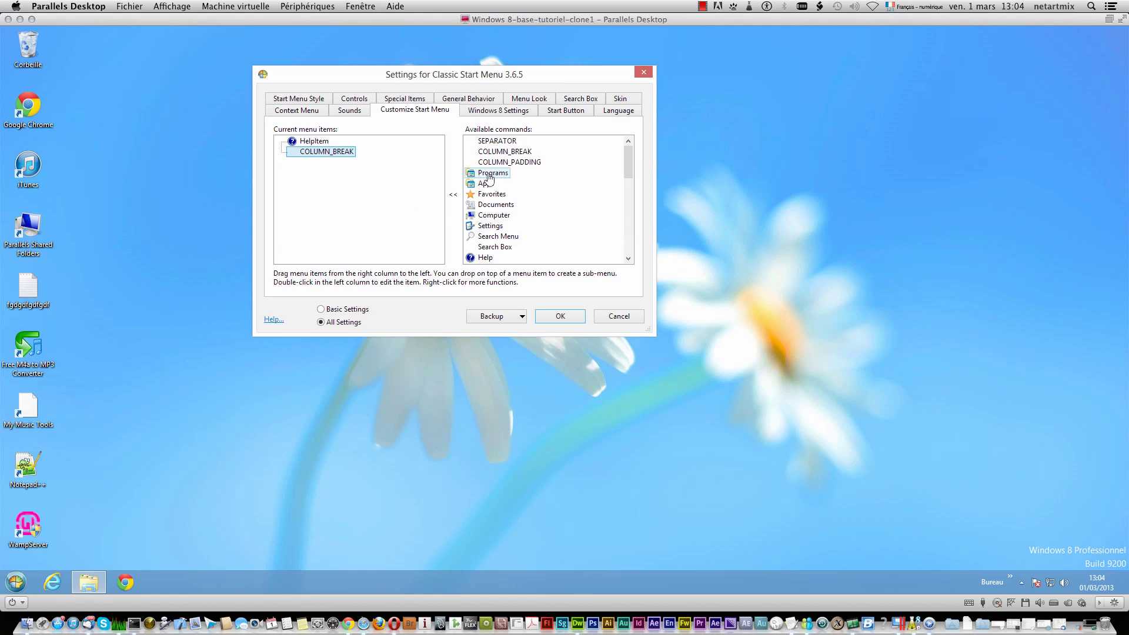
pyautogui.moveTo(492, 178); pyautogui.dragTo(357, 166)
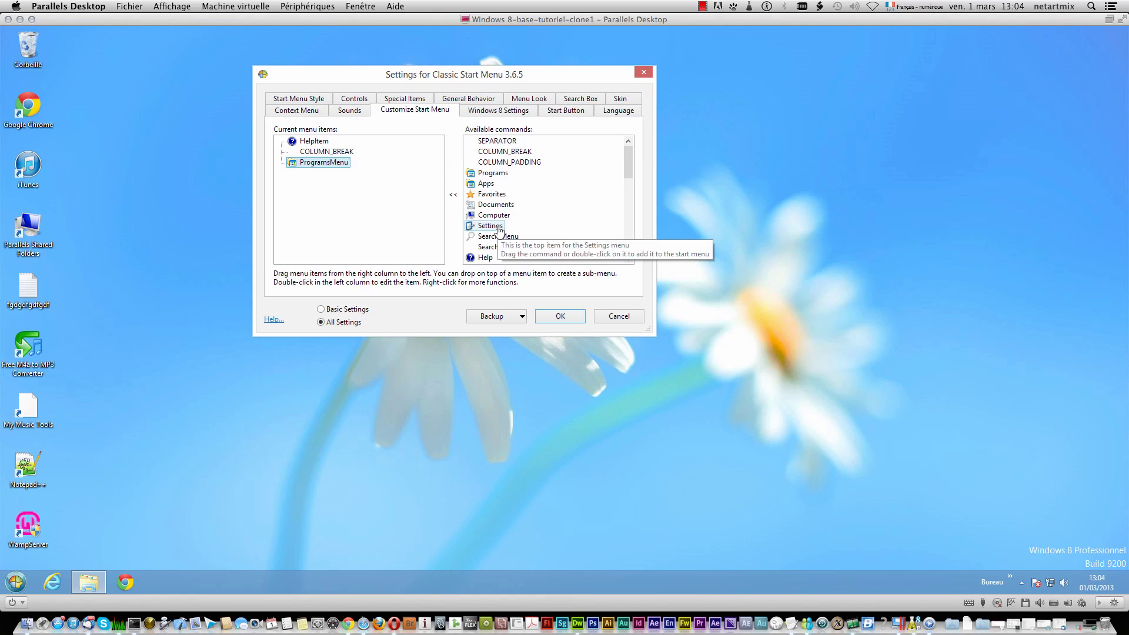
pyautogui.moveTo(490, 226); pyautogui.dragTo(299, 165)
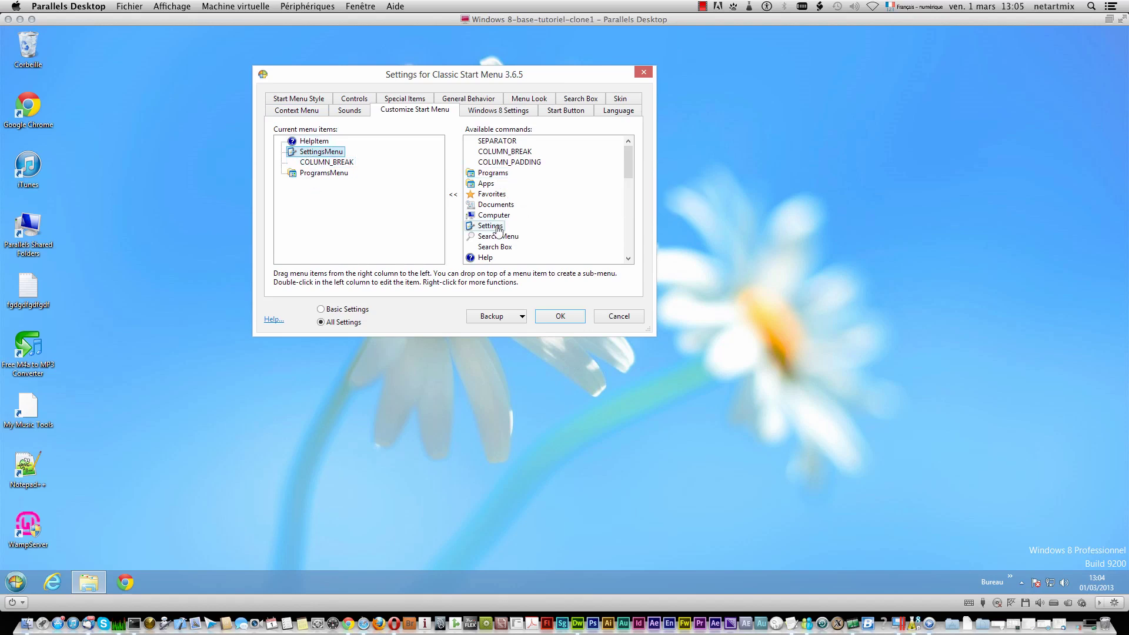
# - Nest Settings under Help, and Search Menu plus a second Programs menu containing Settings under Programs, and save the layout
pyautogui.moveTo(499, 230); pyautogui.dragTo(330, 150)
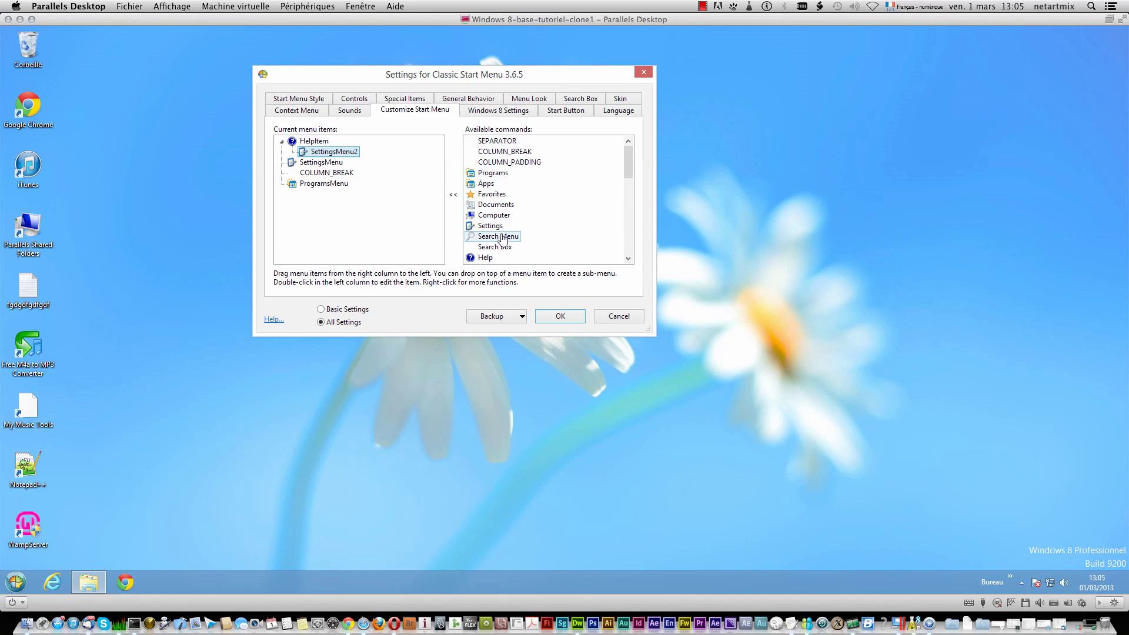
pyautogui.moveTo(507, 244); pyautogui.dragTo(362, 189)
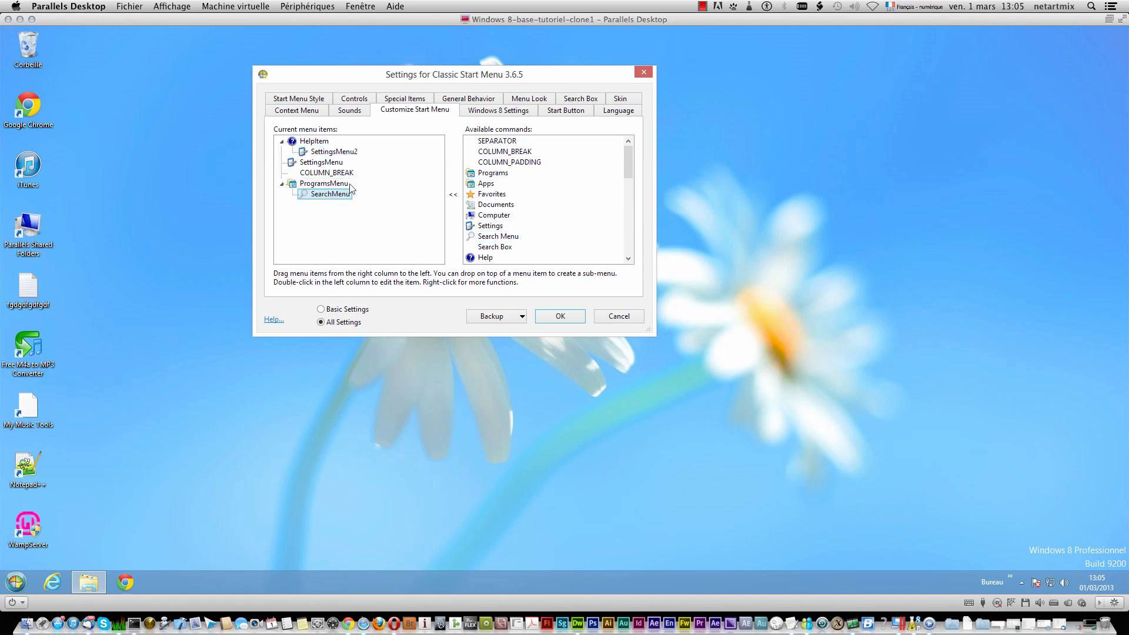
pyautogui.moveTo(465, 231); pyautogui.dragTo(340, 196)
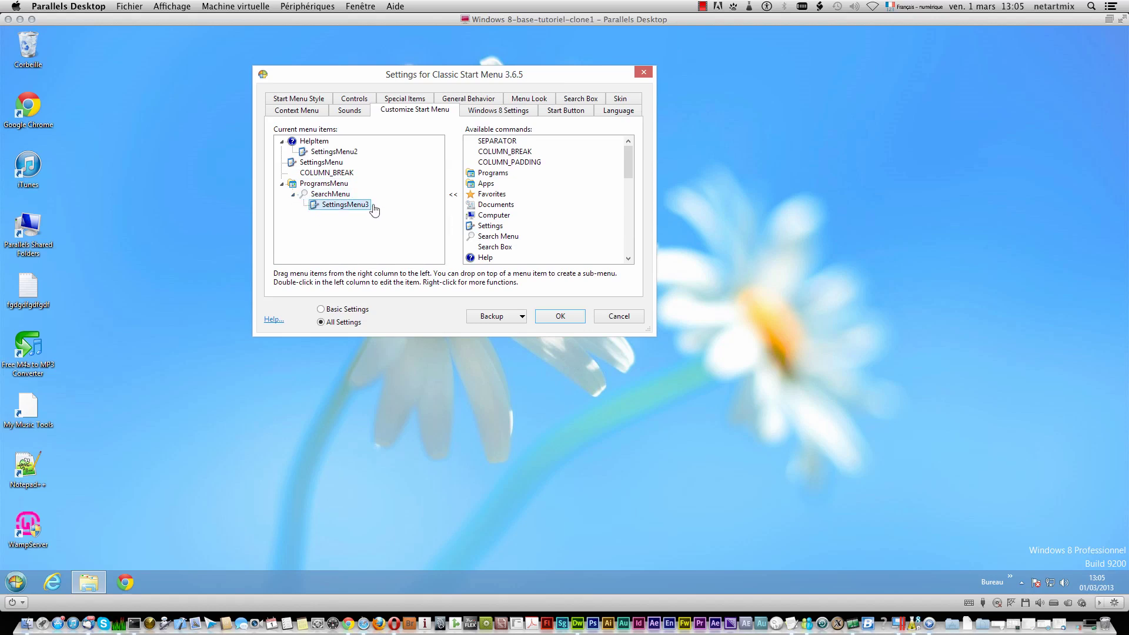
pyautogui.moveTo(496, 178); pyautogui.dragTo(334, 189)
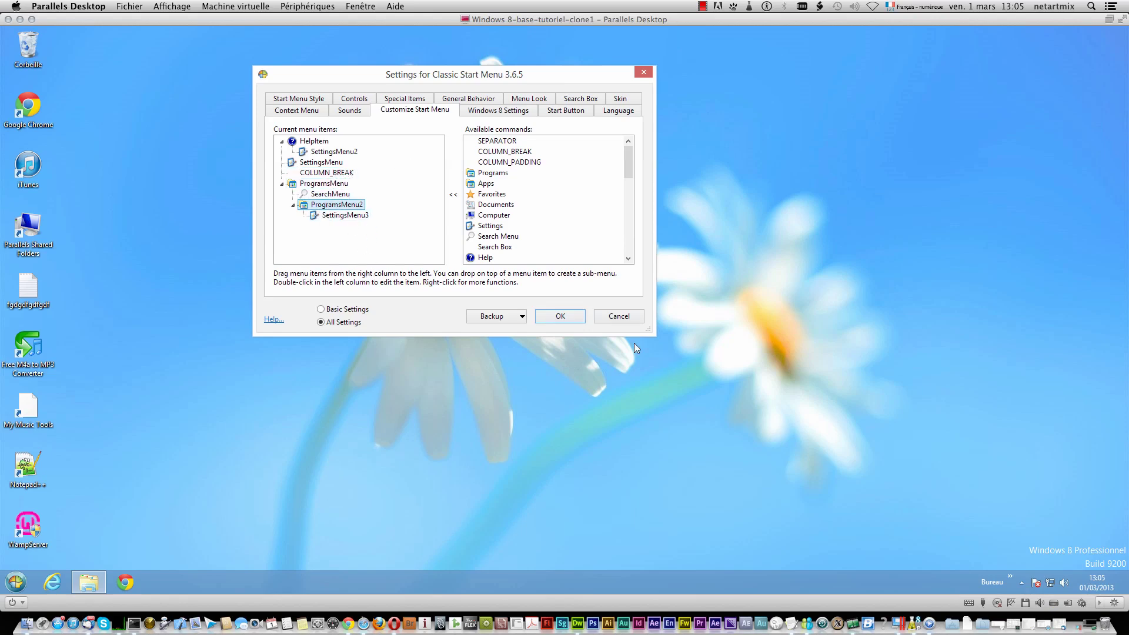
pyautogui.click(561, 317)
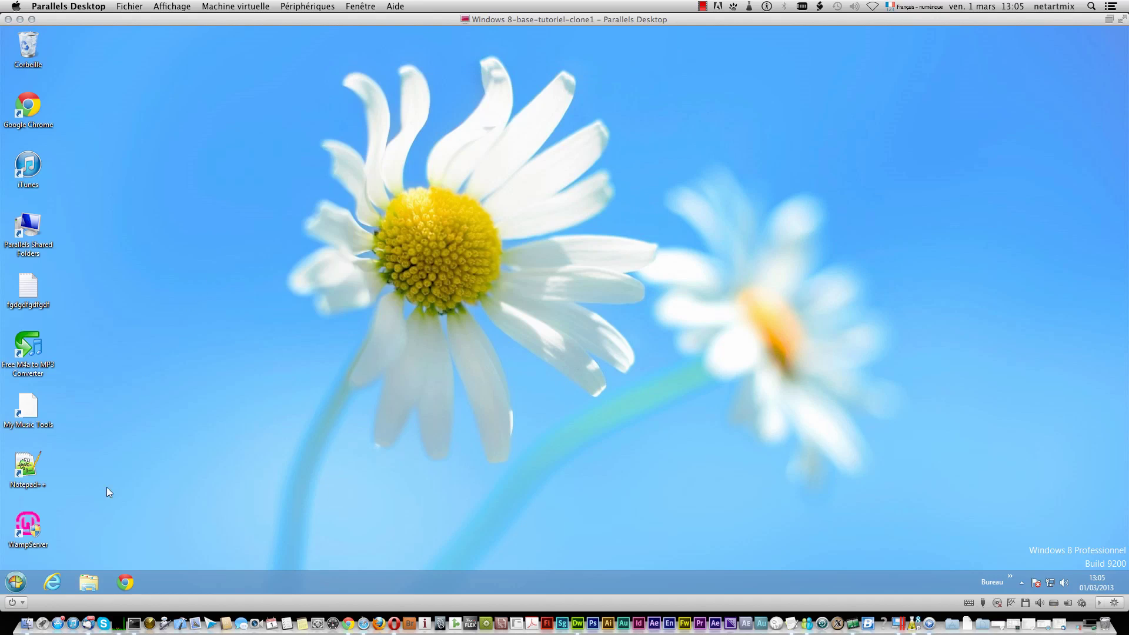
# - Open the customized start menu and examine its Programmes submenu and the nested Programmes menu inside it
pyautogui.click(16, 582)
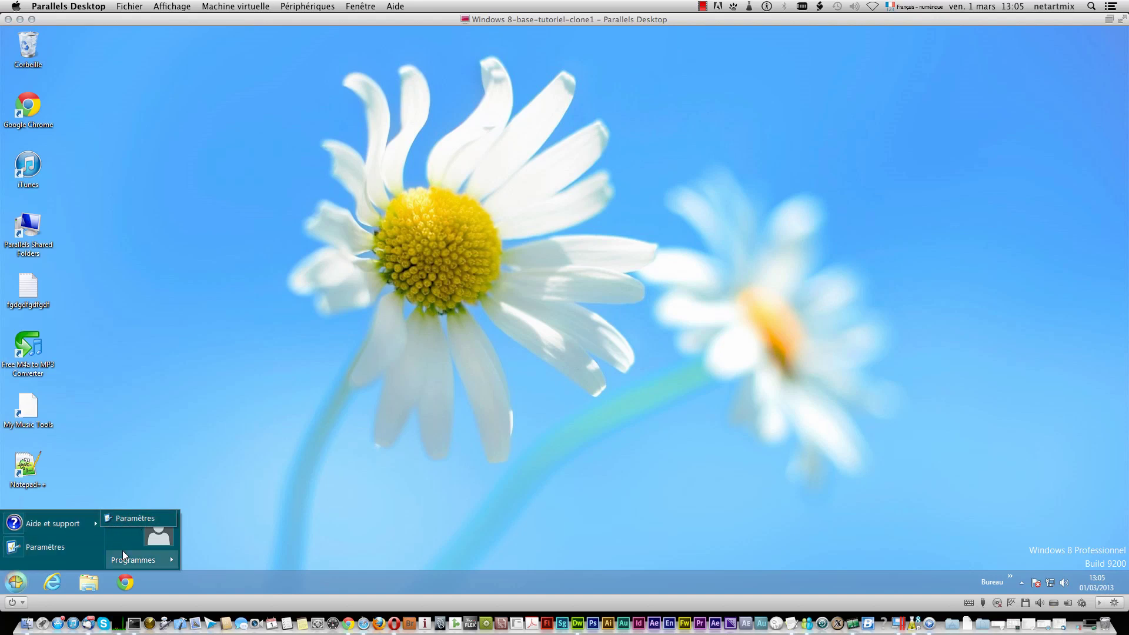
pyautogui.moveTo(128, 559)
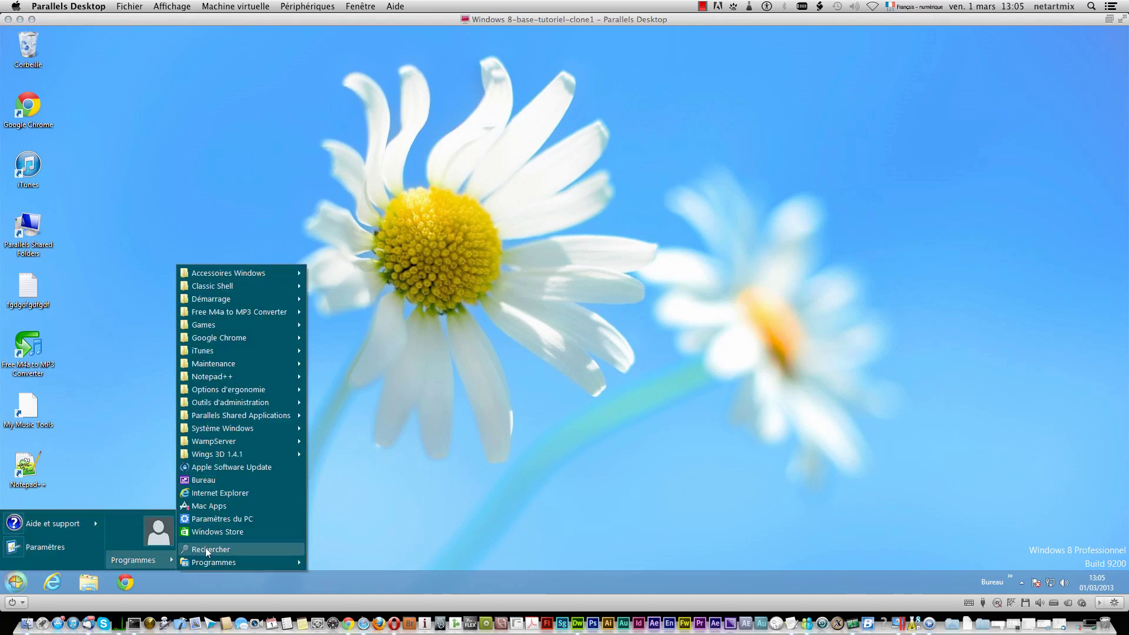
pyautogui.moveTo(208, 566)
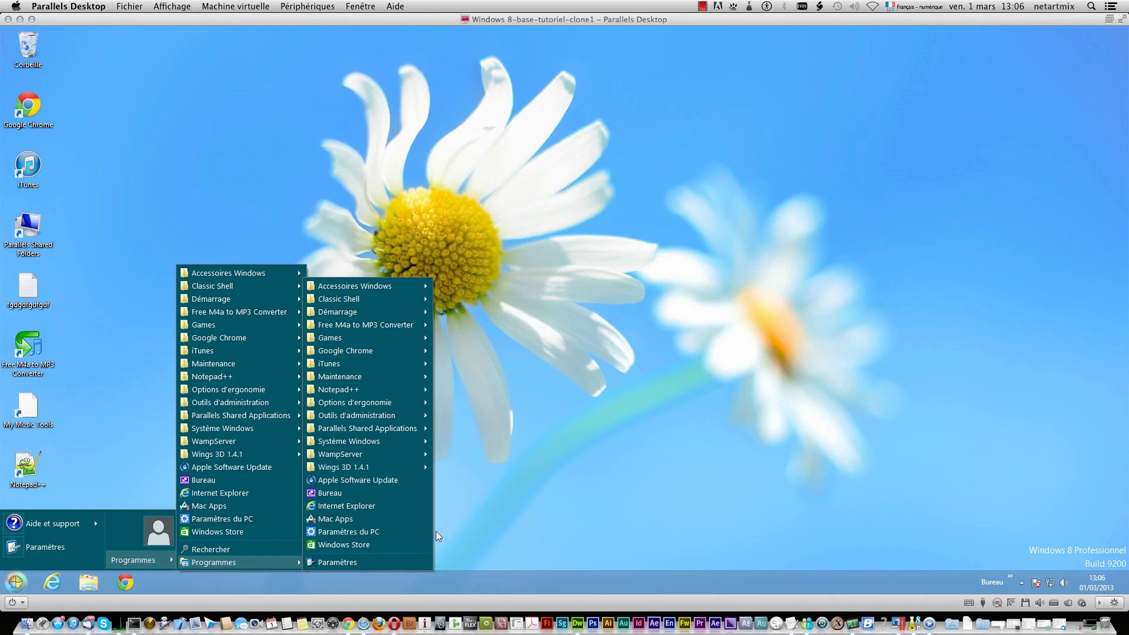
# - Reopen the start menu settings, move the window aside, and open the start menu to compare its submenus with the item tree
pyautogui.rightClick(21, 581)
pyautogui.click(62, 542)
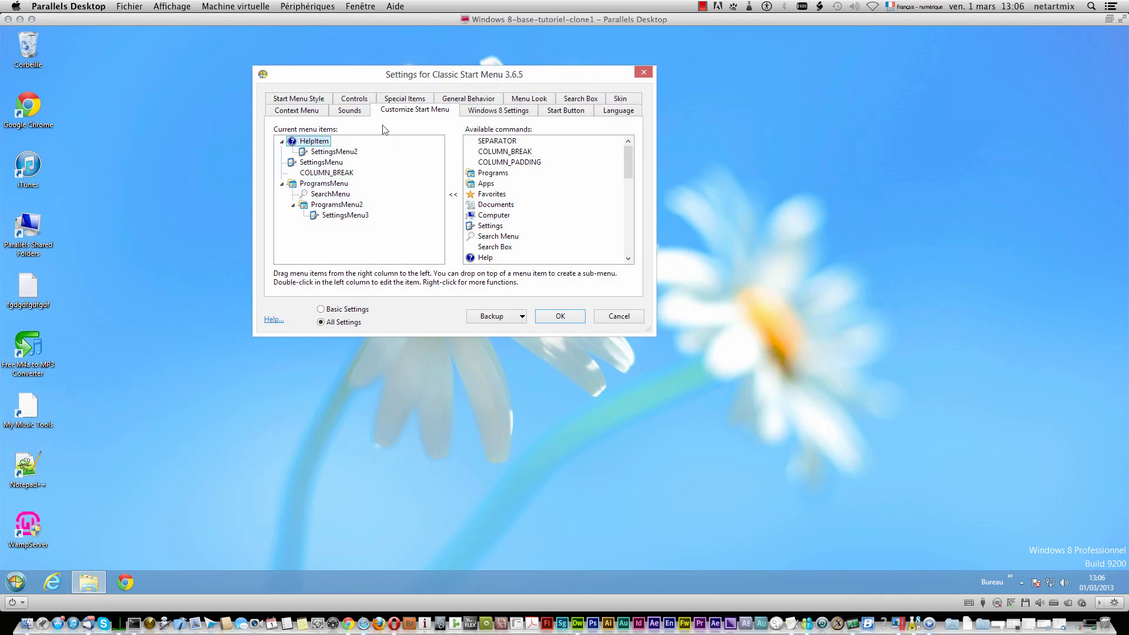
pyautogui.moveTo(353, 75); pyautogui.dragTo(686, 120)
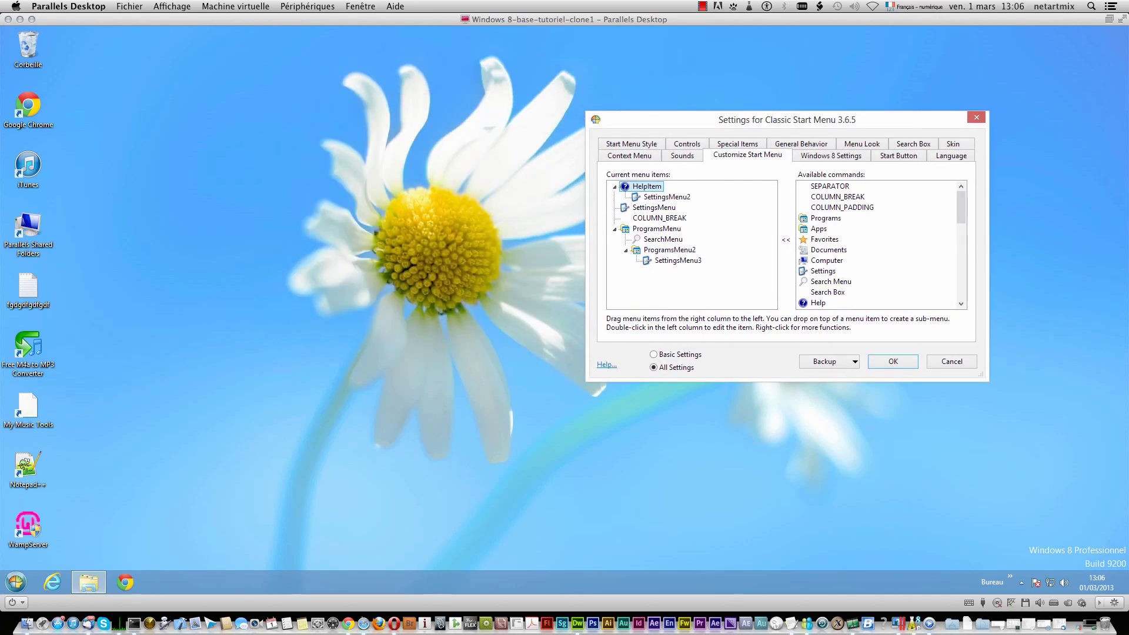
pyautogui.click(16, 582)
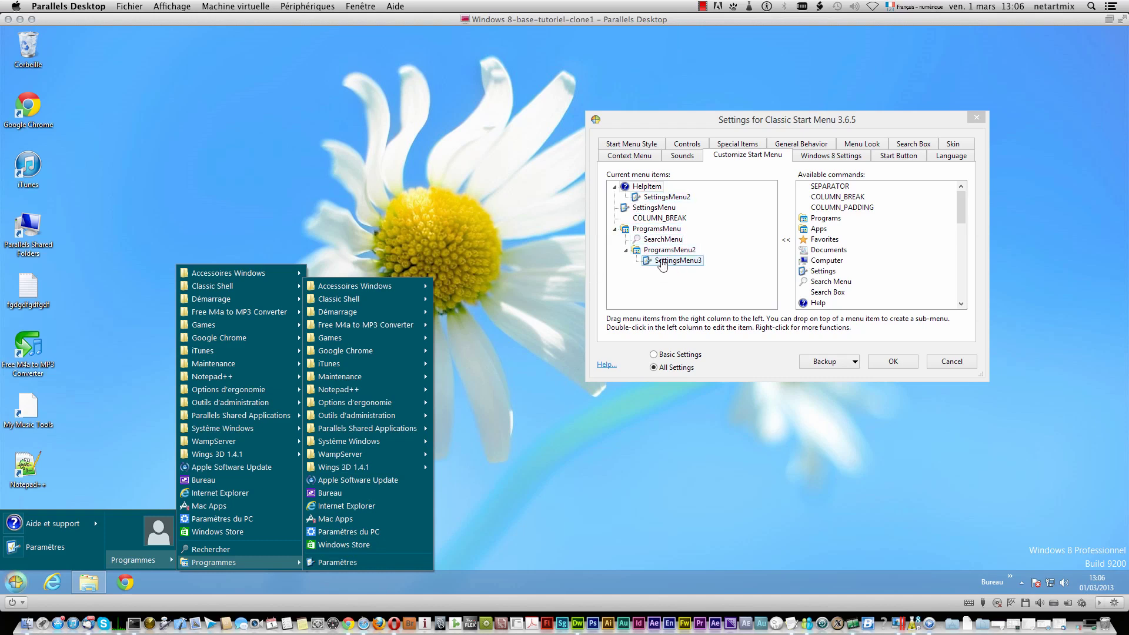
# - Collapse the ProgramsMenu branch, move the settings window aside, and add Favorites and Computer between COLUMN_BREAK and ProgramsMenu
pyautogui.click(660, 233)
pyautogui.click(709, 297)
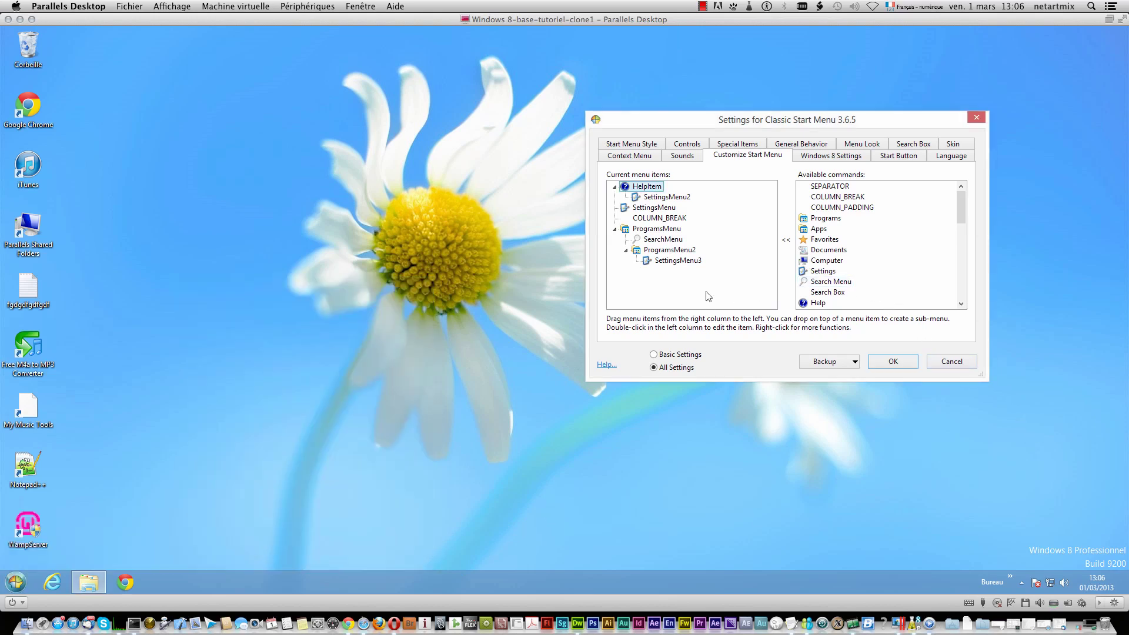
pyautogui.click(614, 230)
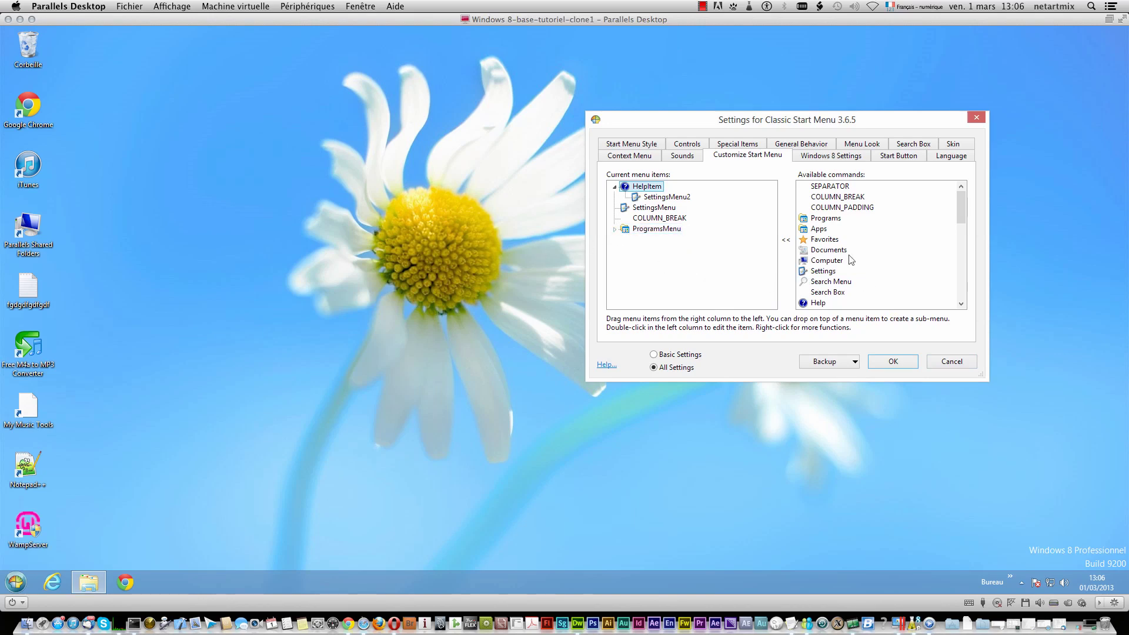
pyautogui.moveTo(767, 118); pyautogui.dragTo(485, 112)
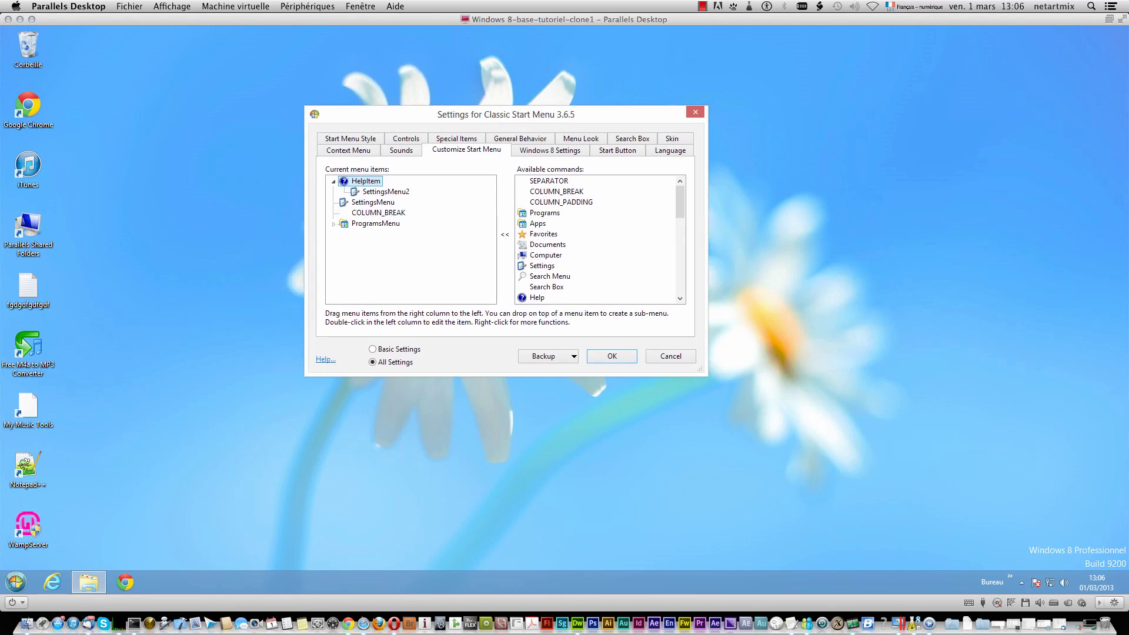
pyautogui.moveTo(540, 234); pyautogui.dragTo(364, 219)
pyautogui.doubleClick(552, 257)
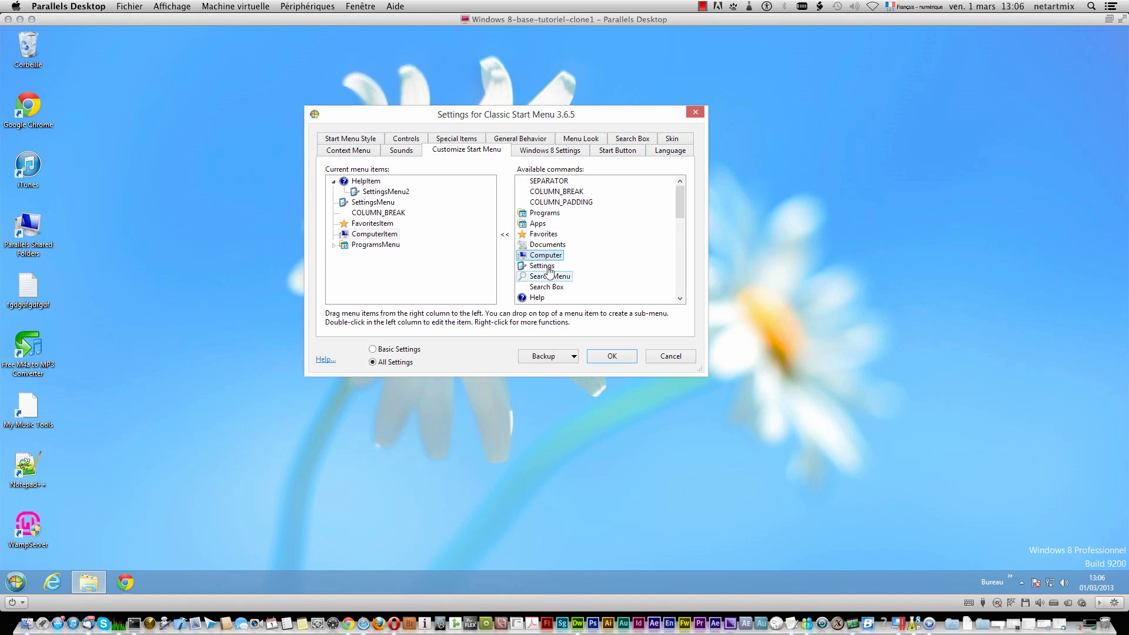
# - Add Disconnect, Shutdown Box, User Files and User Documents in that order below the Computer item in the current menu items
pyautogui.scroll(-4, 550, 272)
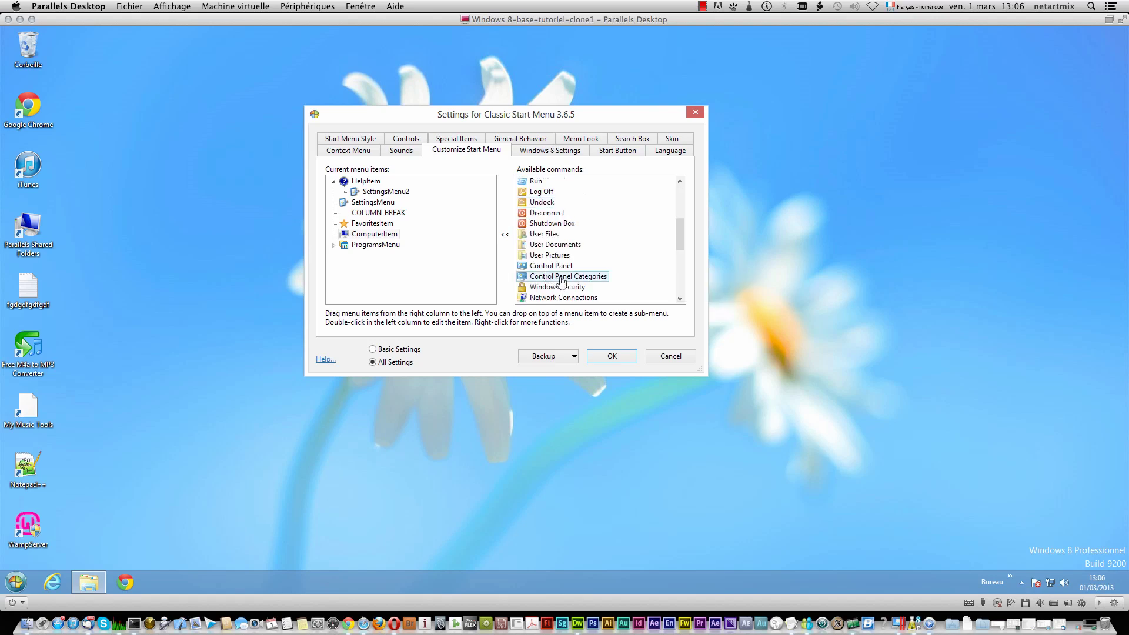
pyautogui.doubleClick(554, 214)
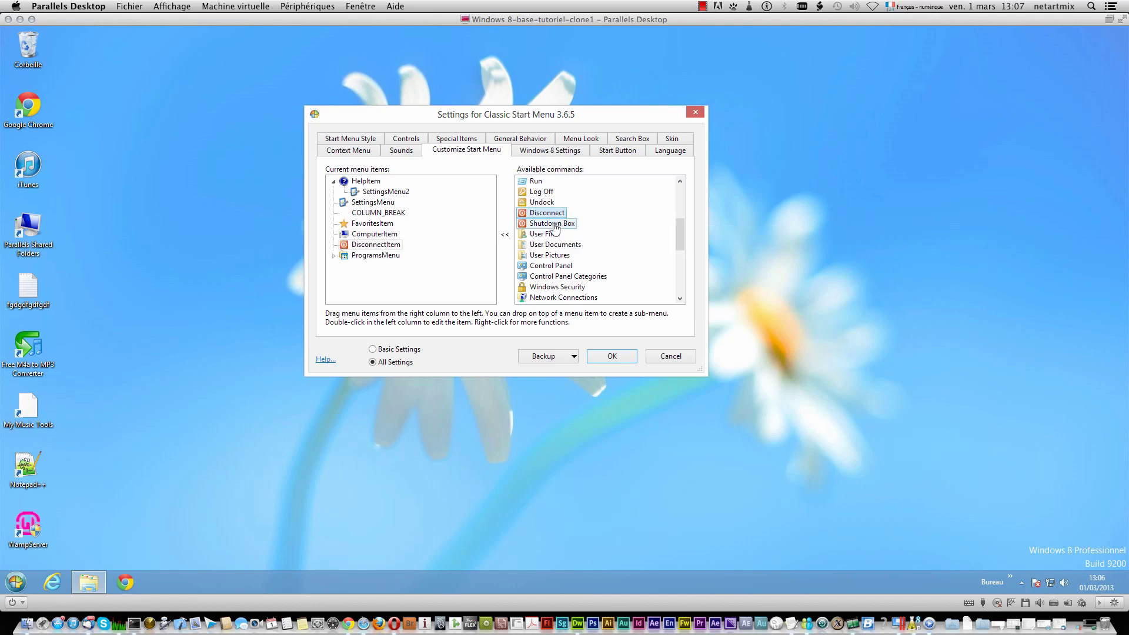
pyautogui.doubleClick(555, 225)
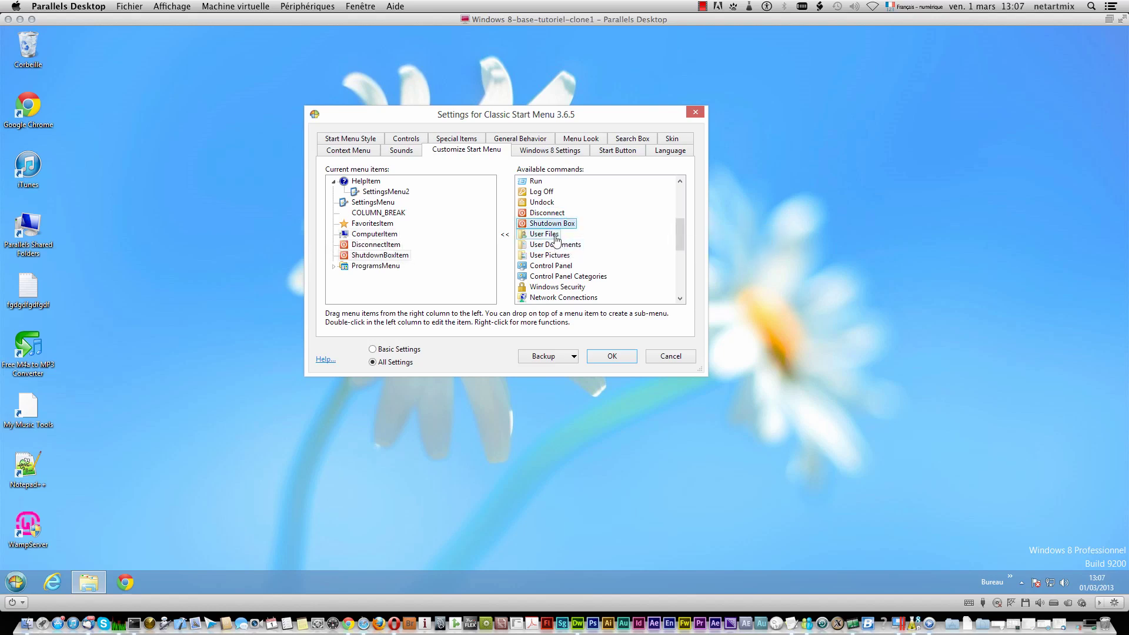
pyautogui.doubleClick(556, 235)
pyautogui.doubleClick(556, 245)
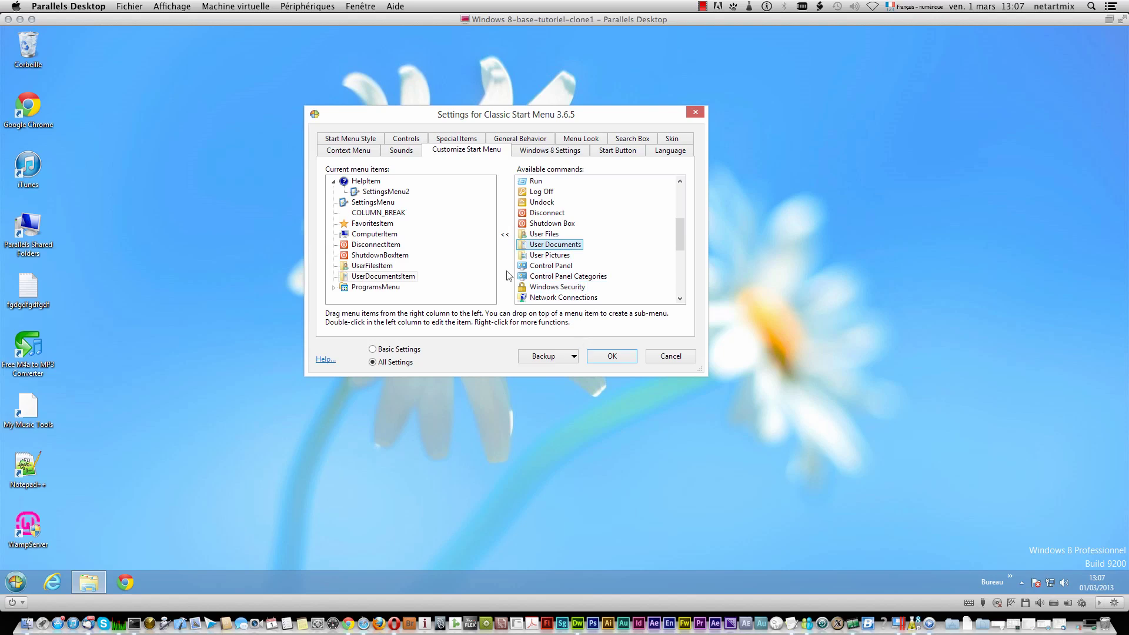
# - Insert six separators between the Disconnect and Shutdown Box items in the current menu items
pyautogui.scroll(4, 579, 273)
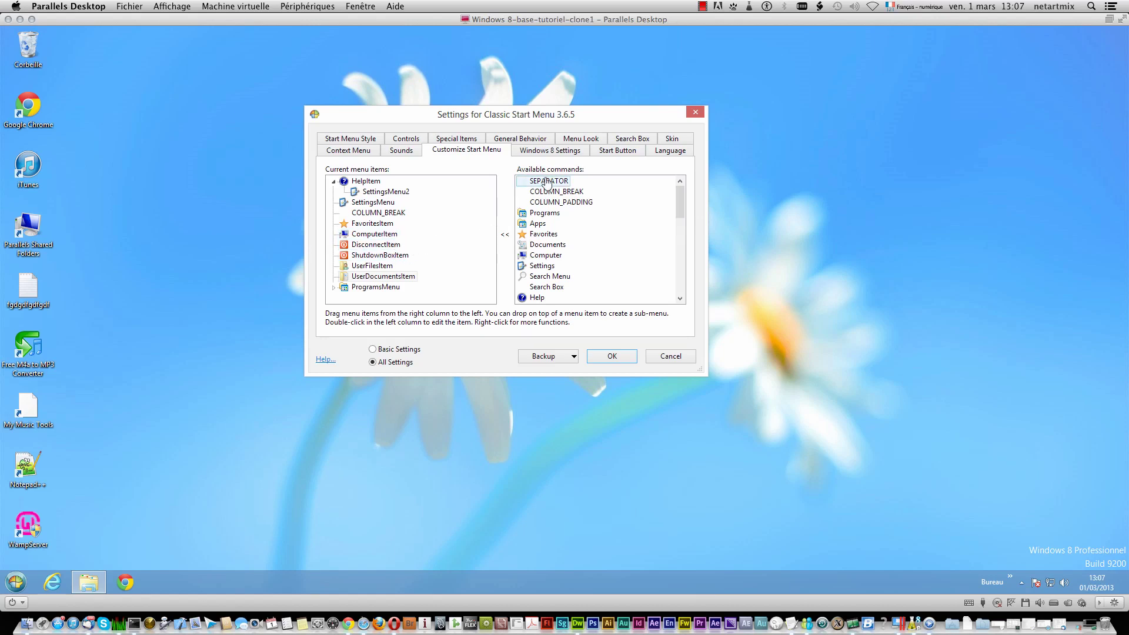
pyautogui.moveTo(547, 182); pyautogui.dragTo(367, 260)
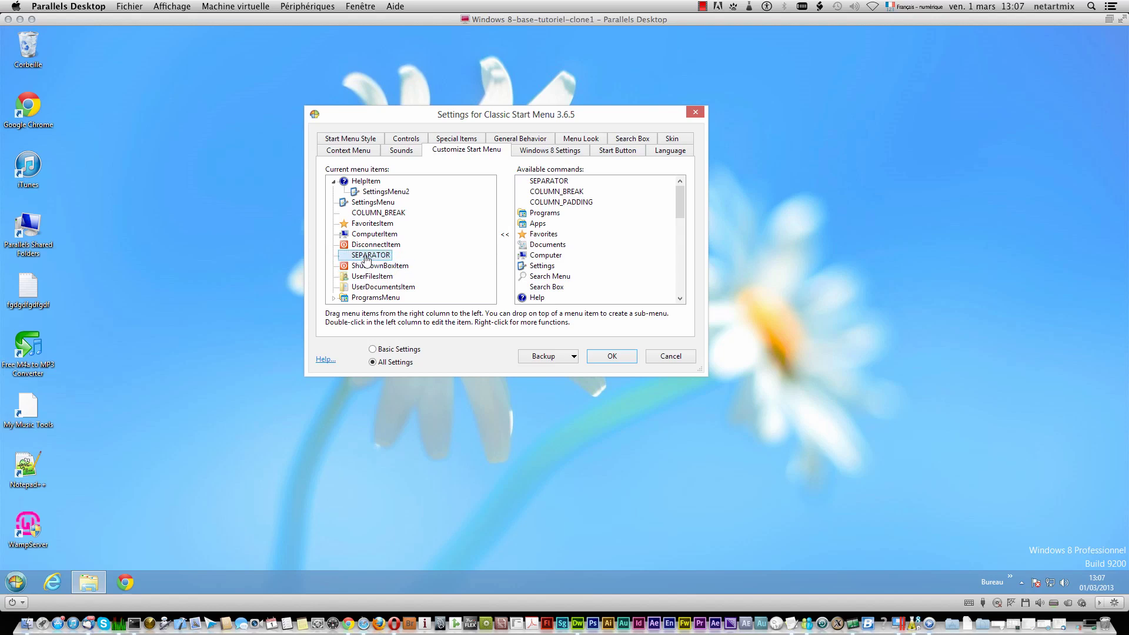
pyautogui.doubleClick(557, 183)
pyautogui.doubleClick(557, 183)
pyautogui.doubleClick(556, 183)
pyautogui.doubleClick(557, 183)
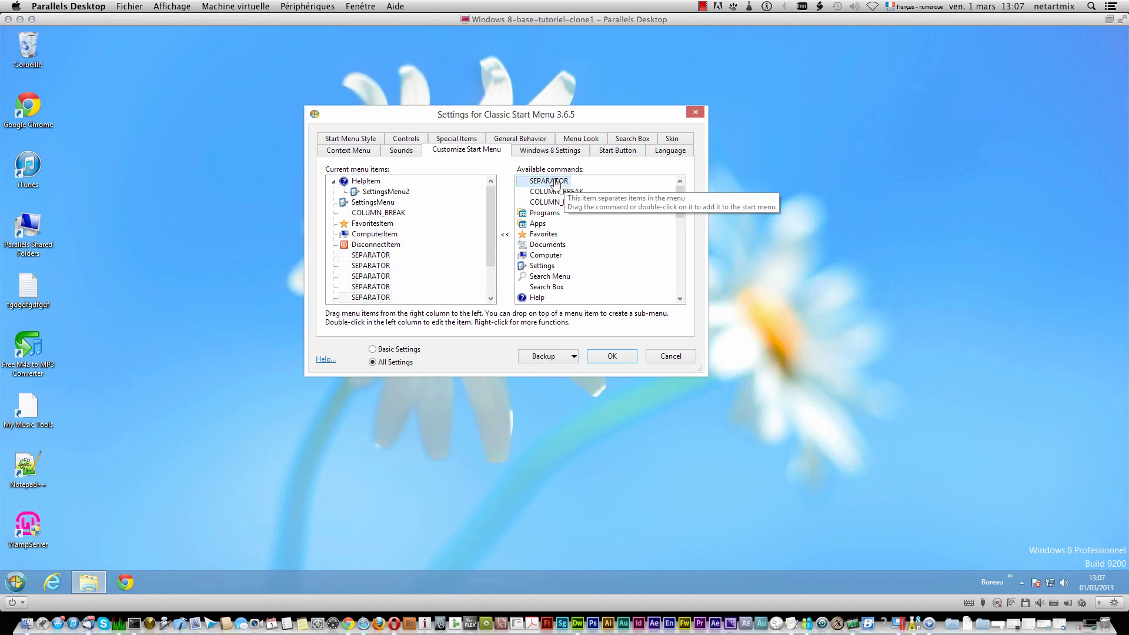
pyautogui.doubleClick(557, 183)
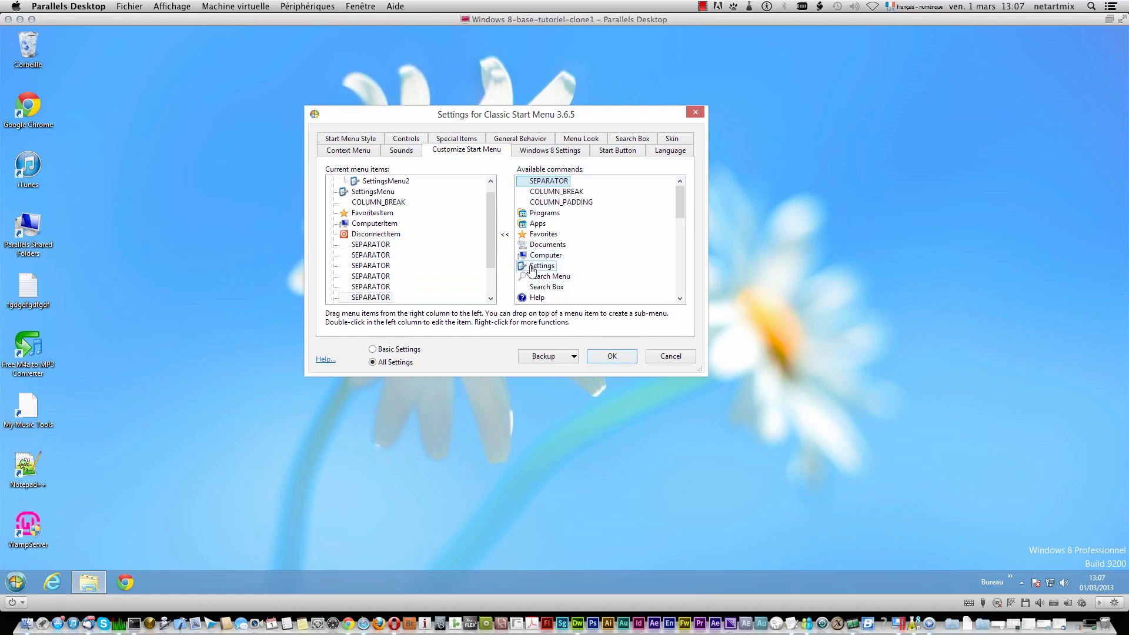
# - Insert Log Off between the last separator and Shutdown Box, and check the saved layout in the start menu
pyautogui.scroll(-4, 449, 262)
pyautogui.scroll(2, 458, 260)
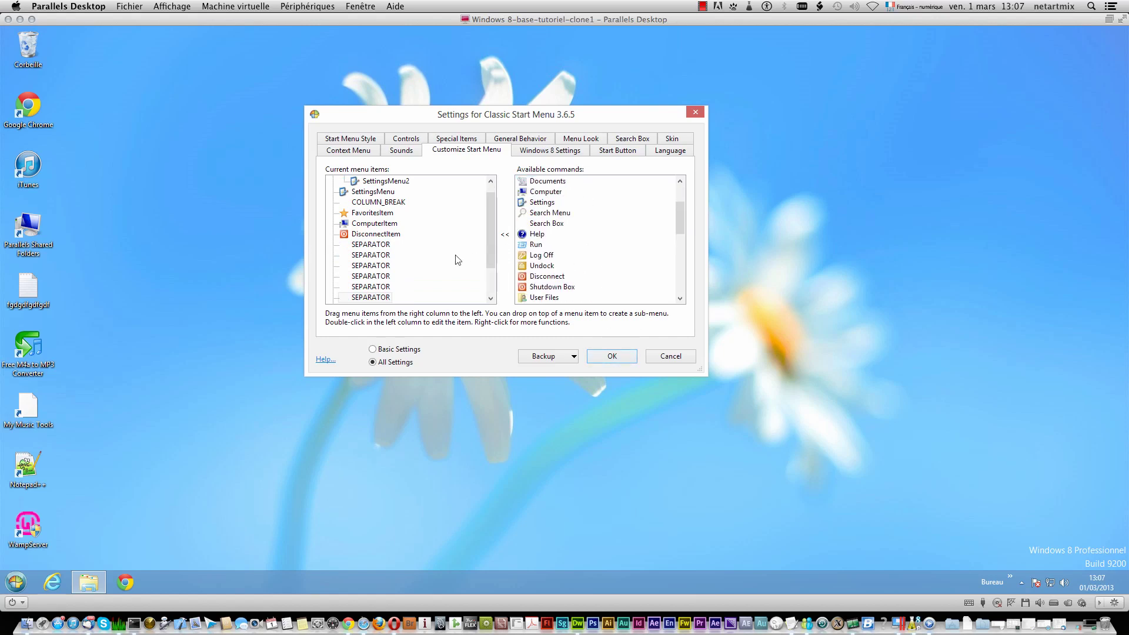
pyautogui.scroll(-2, 431, 294)
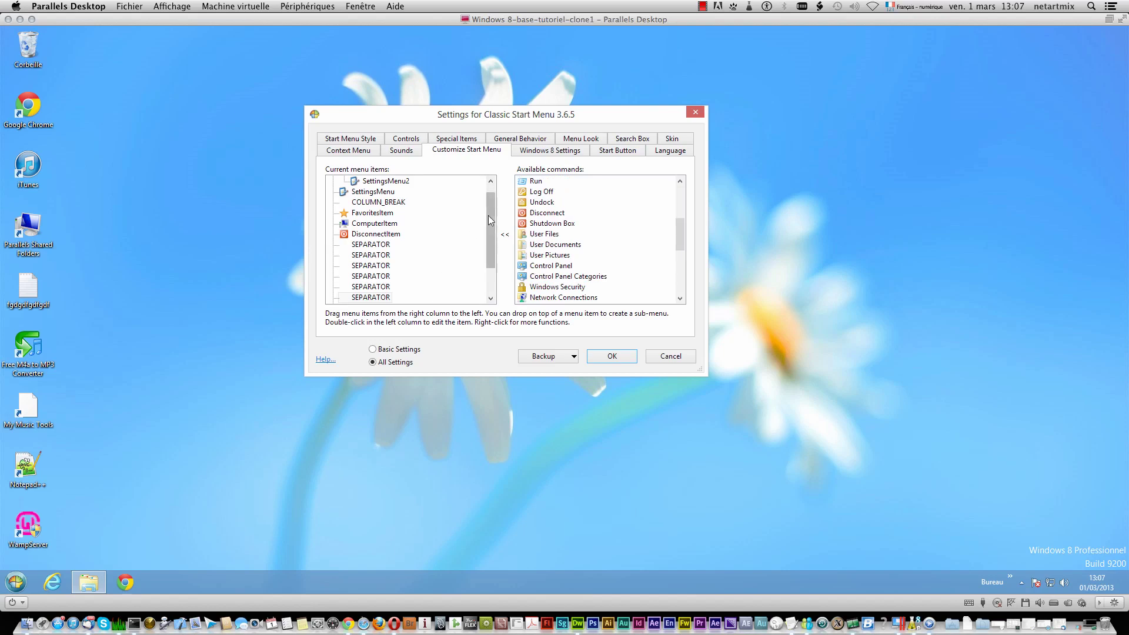
pyautogui.moveTo(488, 216); pyautogui.dragTo(492, 249)
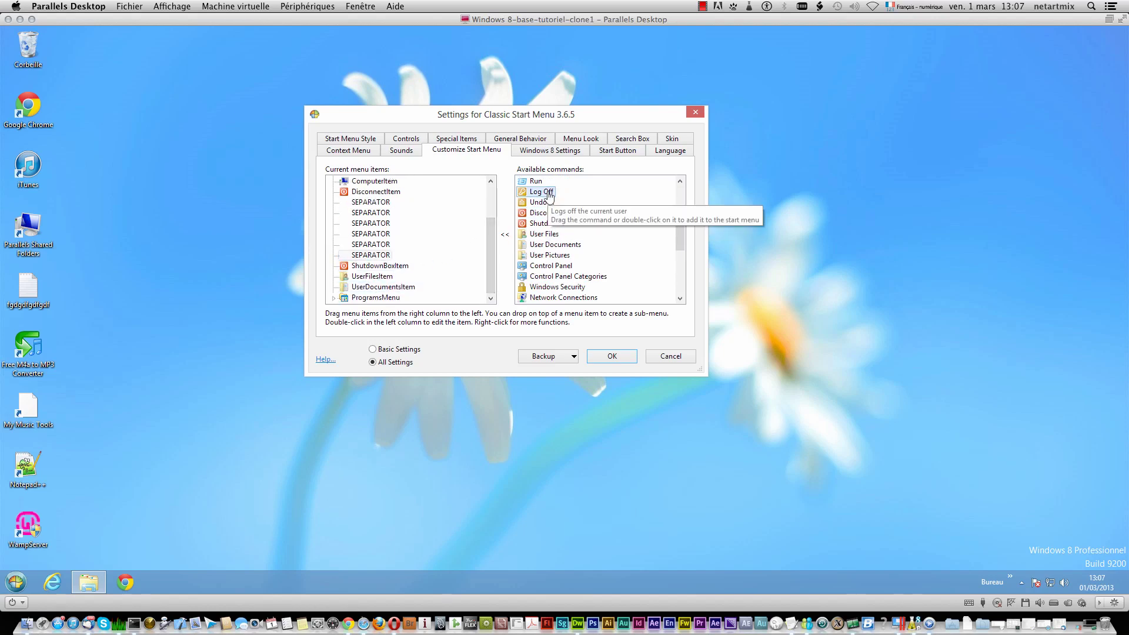
pyautogui.moveTo(550, 194); pyautogui.dragTo(414, 266)
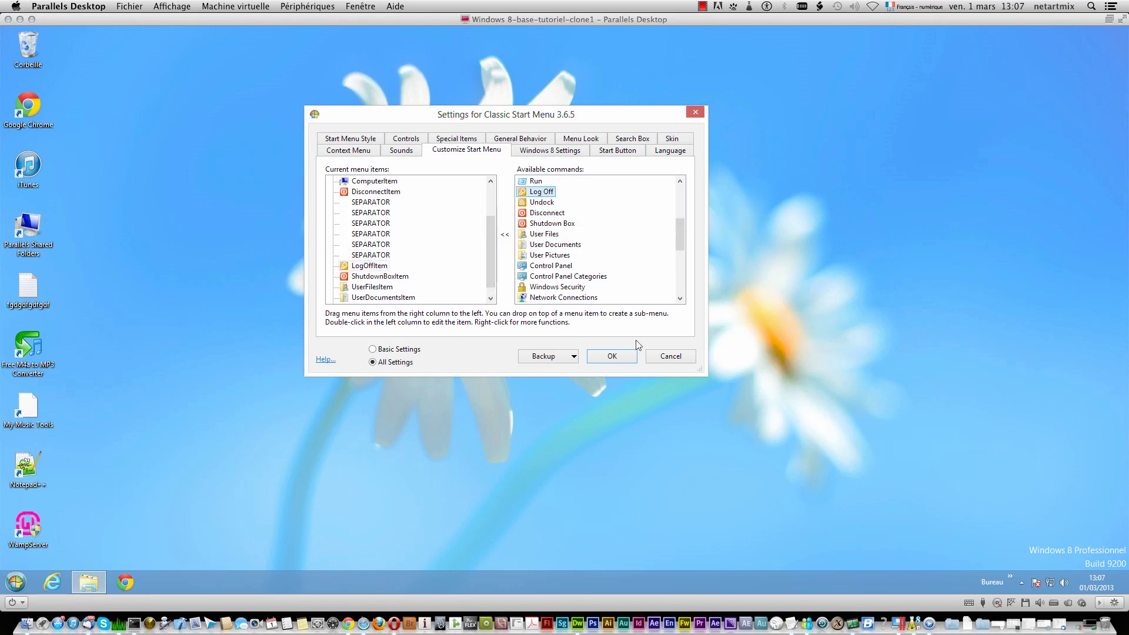
pyautogui.click(619, 358)
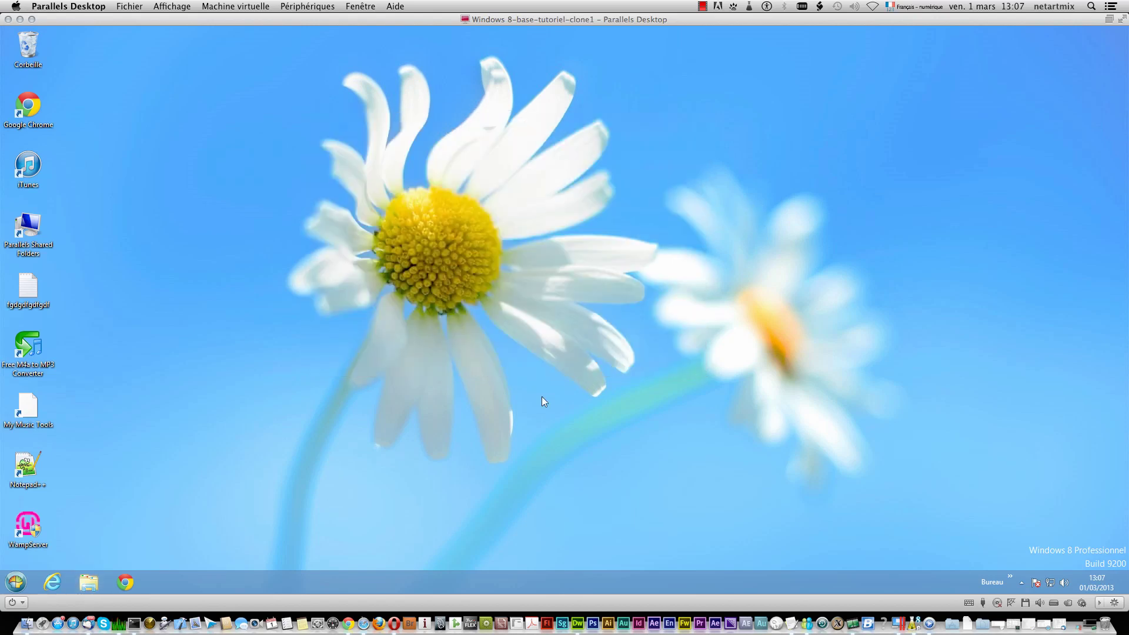
pyautogui.click(16, 583)
pyautogui.click(134, 561)
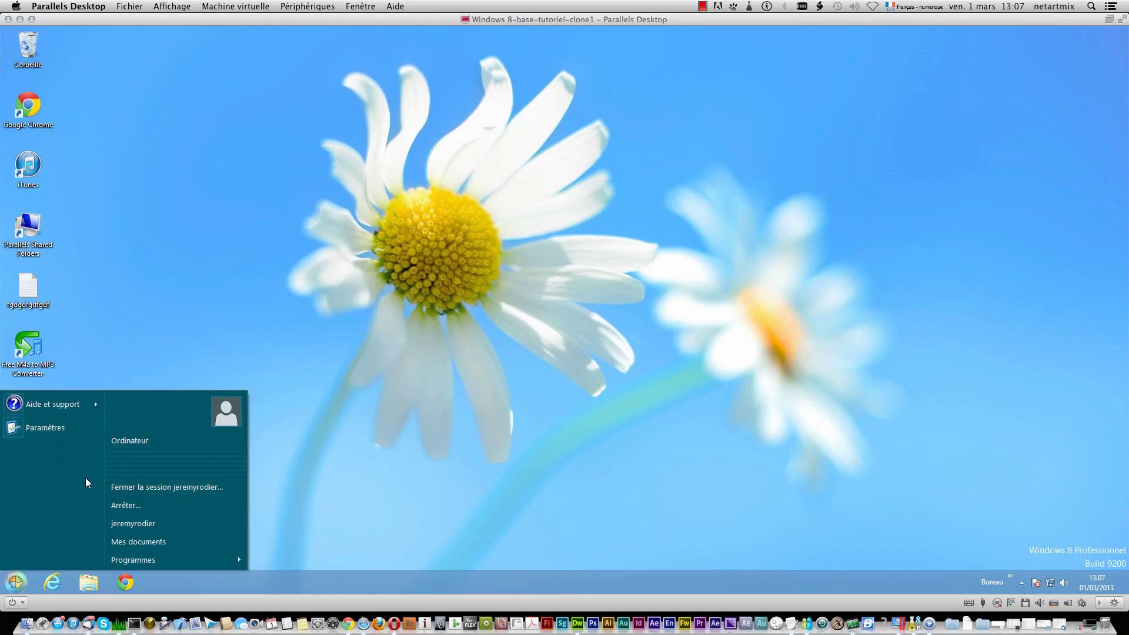
# - Reopen the start menu settings, add four Search Menu items between Settings and COLUMN_BREAK, and check the saved layout in the start menu
pyautogui.rightClick(20, 581)
pyautogui.click(59, 541)
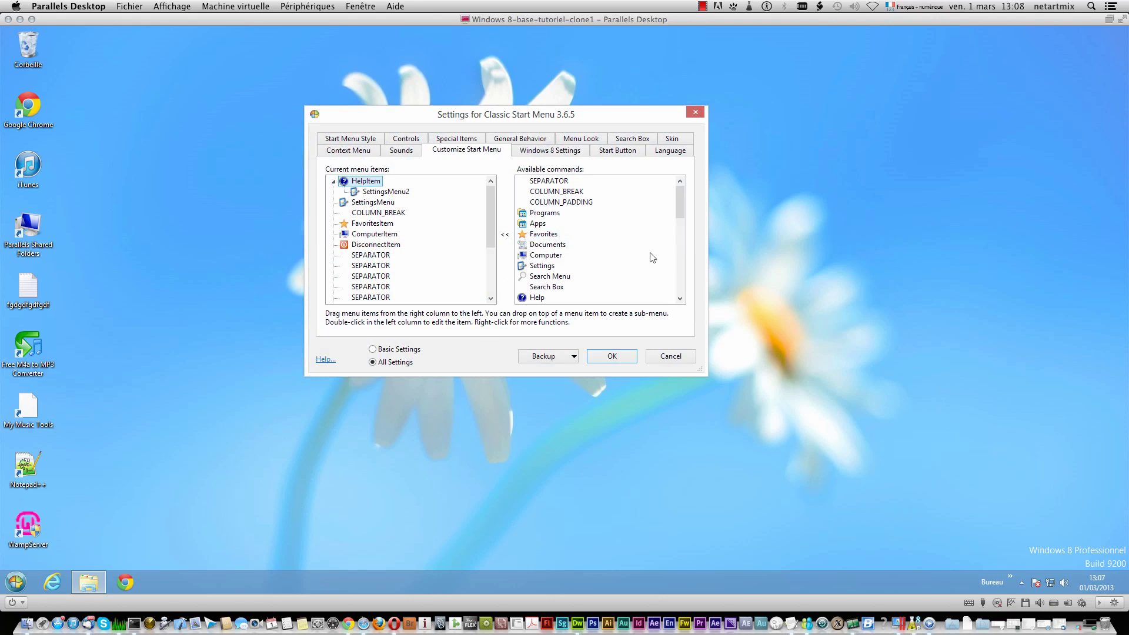
pyautogui.moveTo(676, 210)
pyautogui.mouseDown()
pyautogui.moveTo(696, 286)
pyautogui.moveTo(679, 225)
pyautogui.mouseUp()
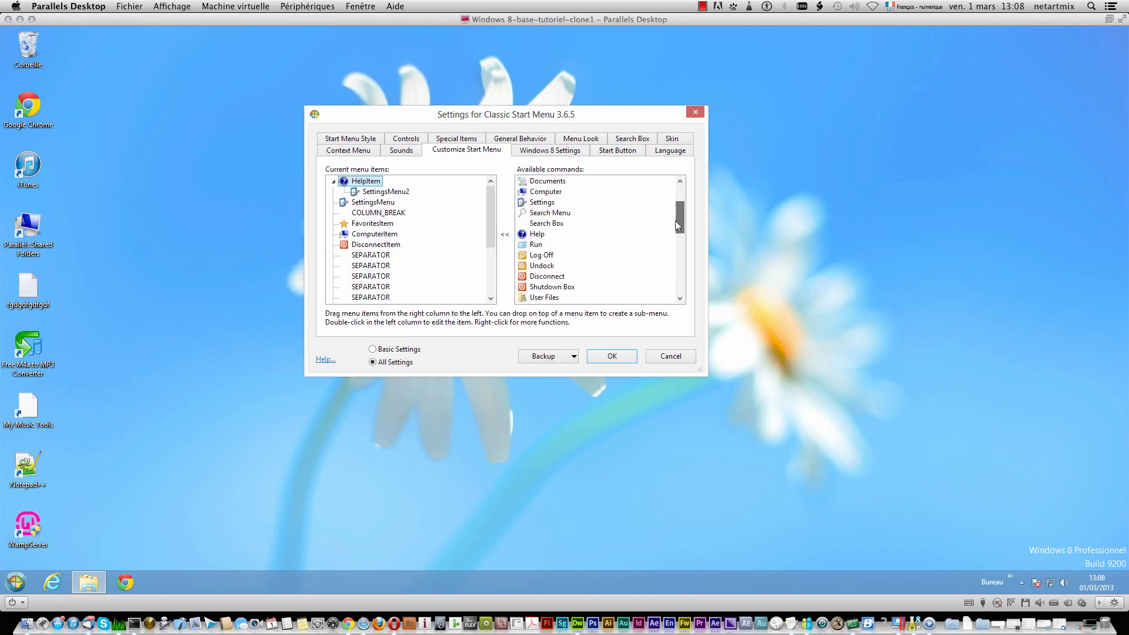
pyautogui.moveTo(491, 226); pyautogui.dragTo(500, 193)
pyautogui.moveTo(556, 215); pyautogui.dragTo(386, 210)
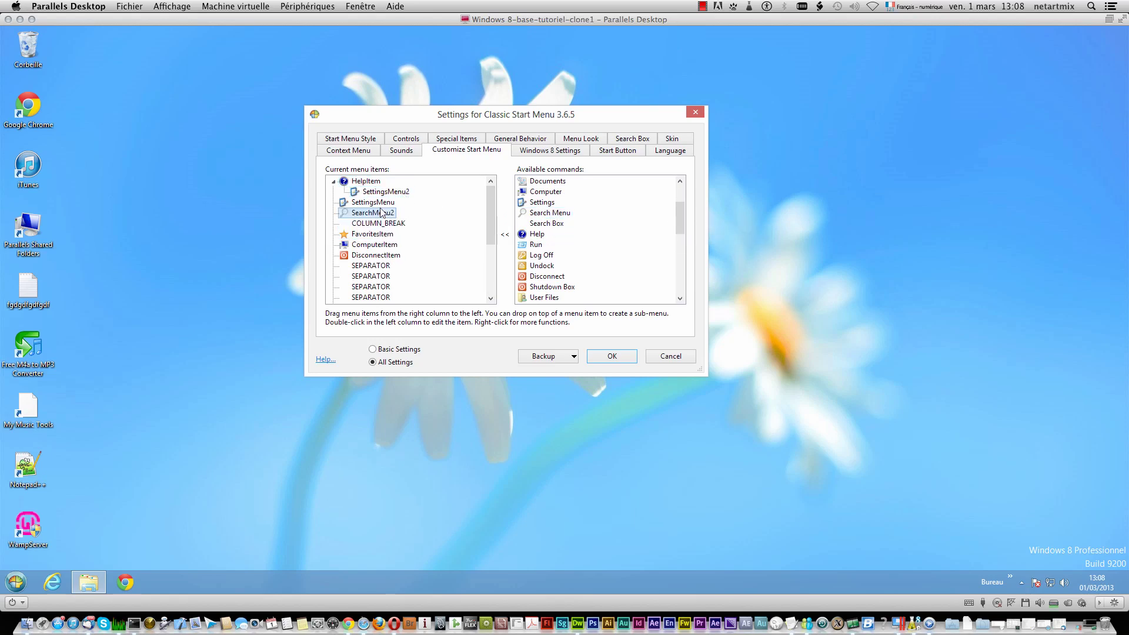
pyautogui.doubleClick(538, 213)
pyautogui.doubleClick(538, 213)
pyautogui.doubleClick(539, 213)
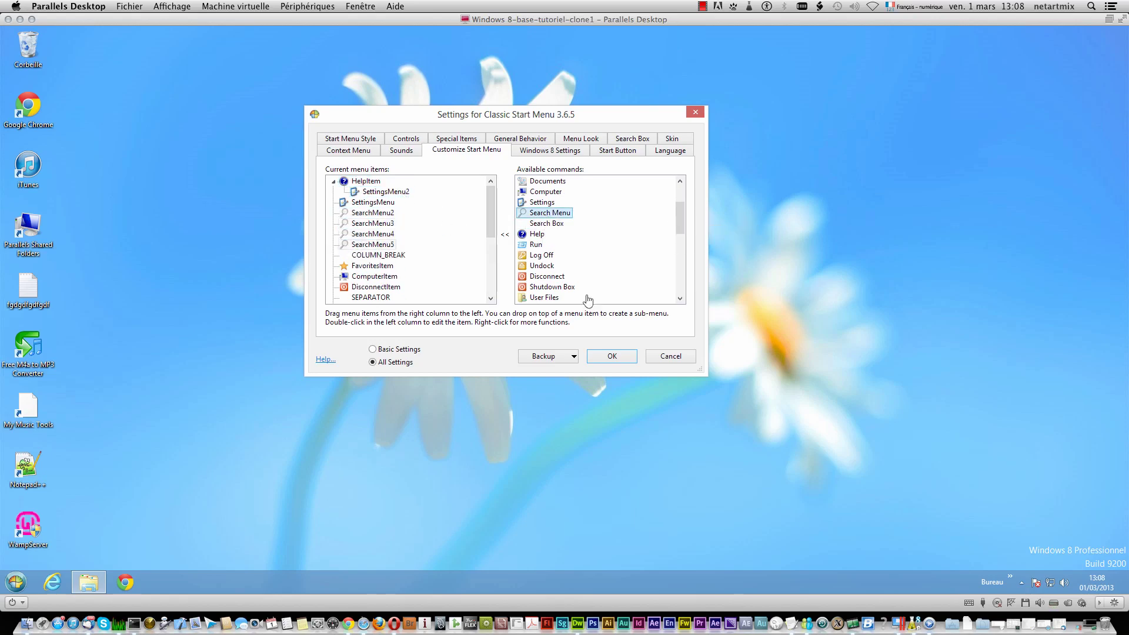
pyautogui.click(620, 360)
pyautogui.click(16, 581)
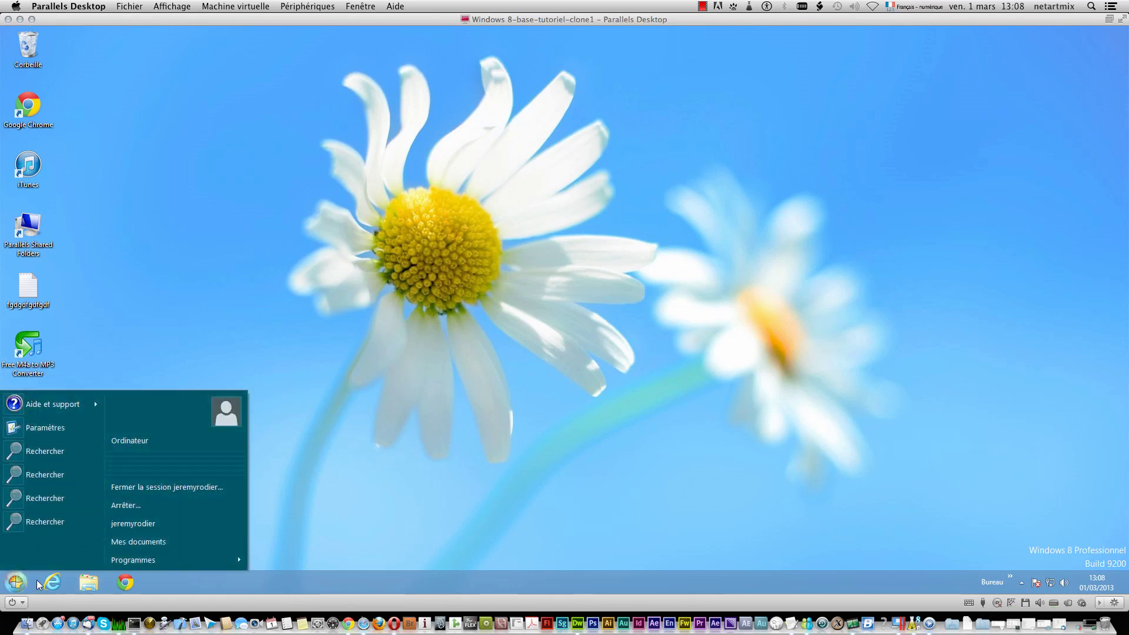
pyautogui.click(12, 583)
# - Reopen the start menu settings, insert a Search Box between Settings and the first Search Menu item, and save the layout
pyautogui.rightClick(11, 582)
pyautogui.click(41, 539)
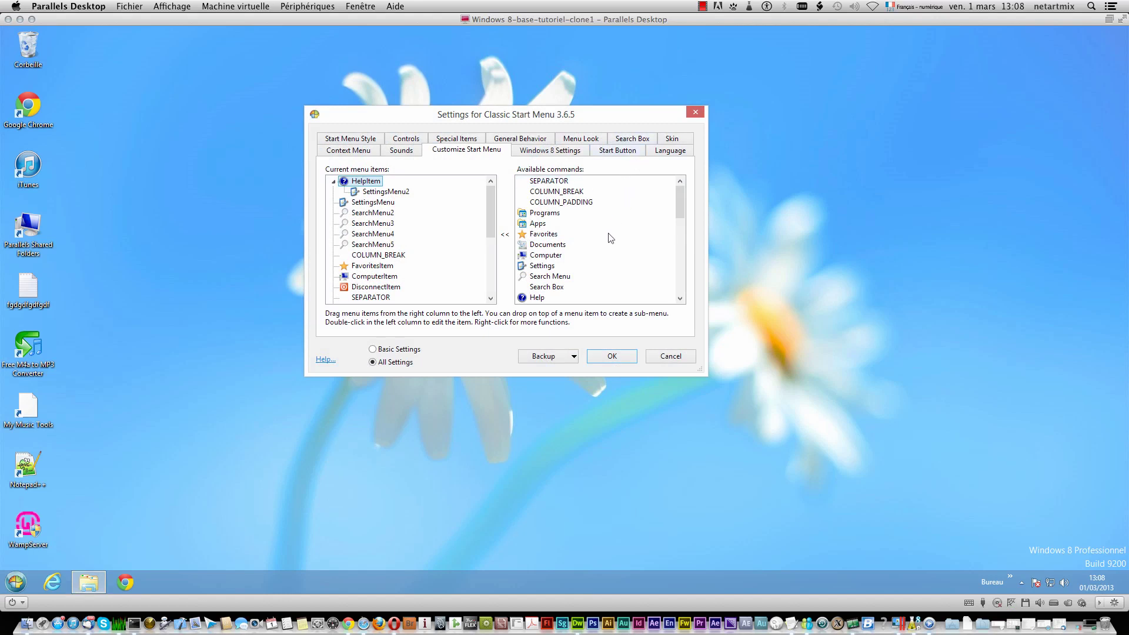
pyautogui.moveTo(537, 297); pyautogui.dragTo(361, 209)
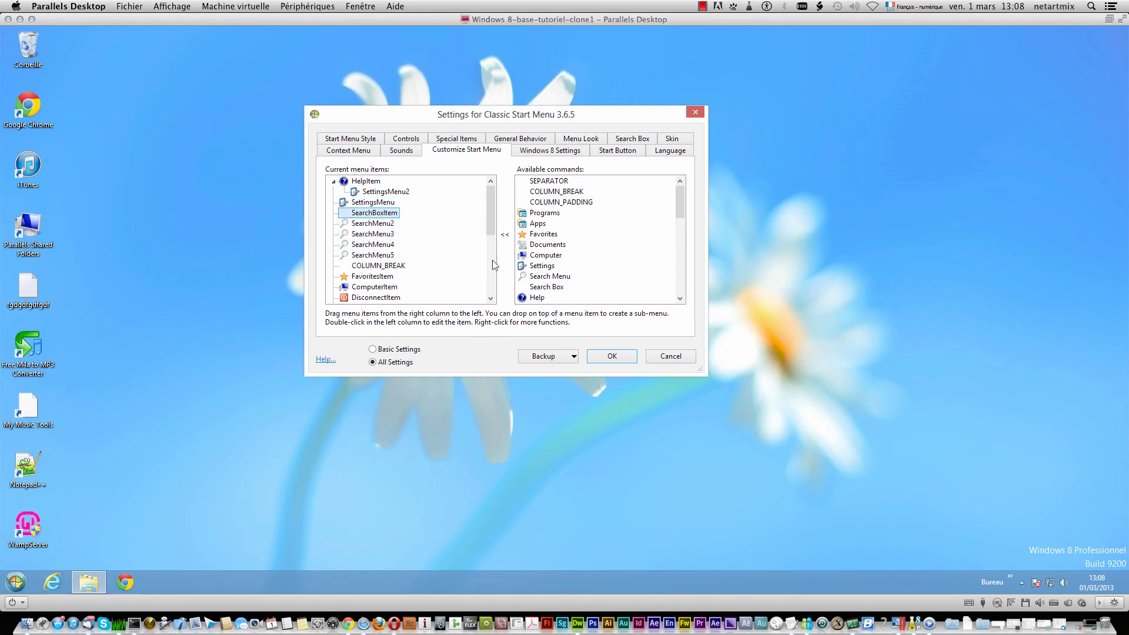
pyautogui.click(612, 356)
# - Open the start menu and compare the Rechercher menu entries with the new search field
pyautogui.click(23, 581)
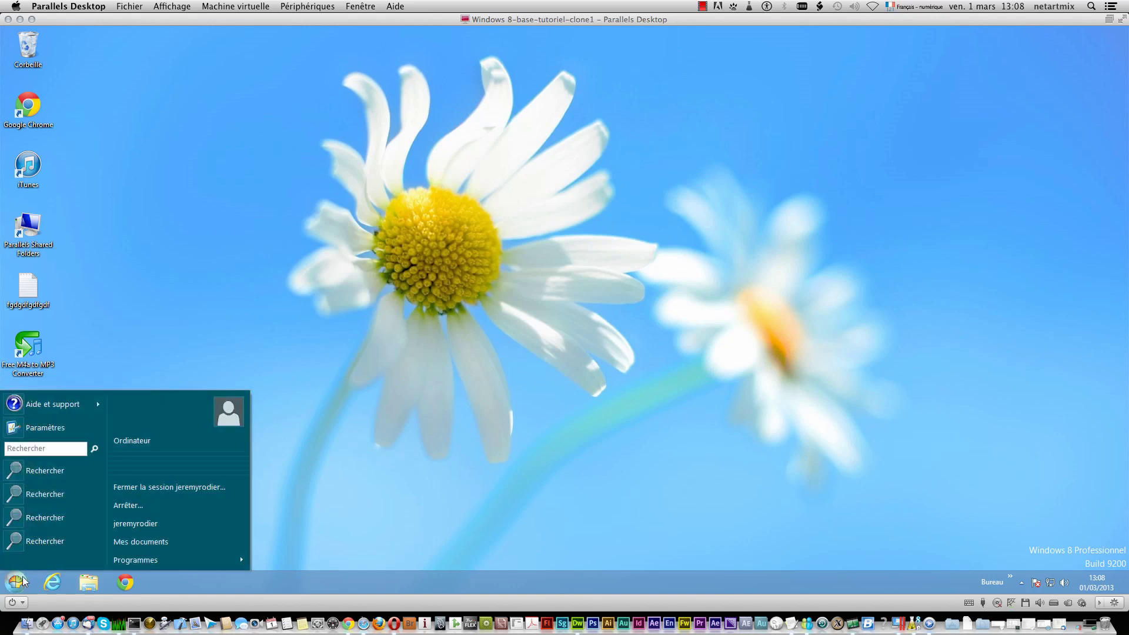
pyautogui.click(30, 469)
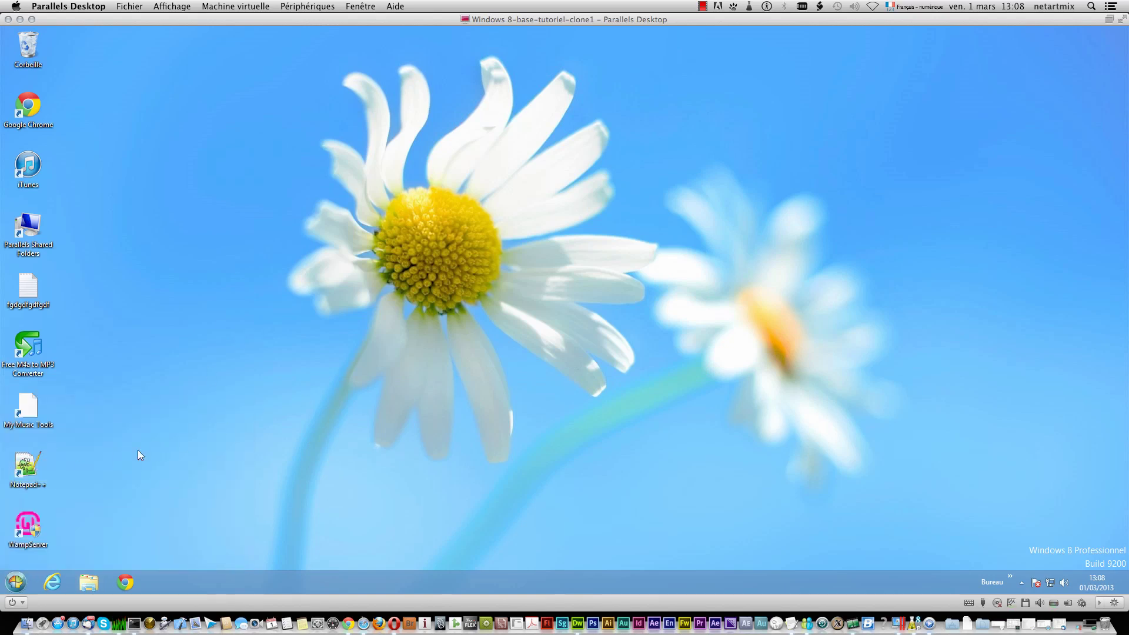
pyautogui.click(16, 583)
pyautogui.click(41, 447)
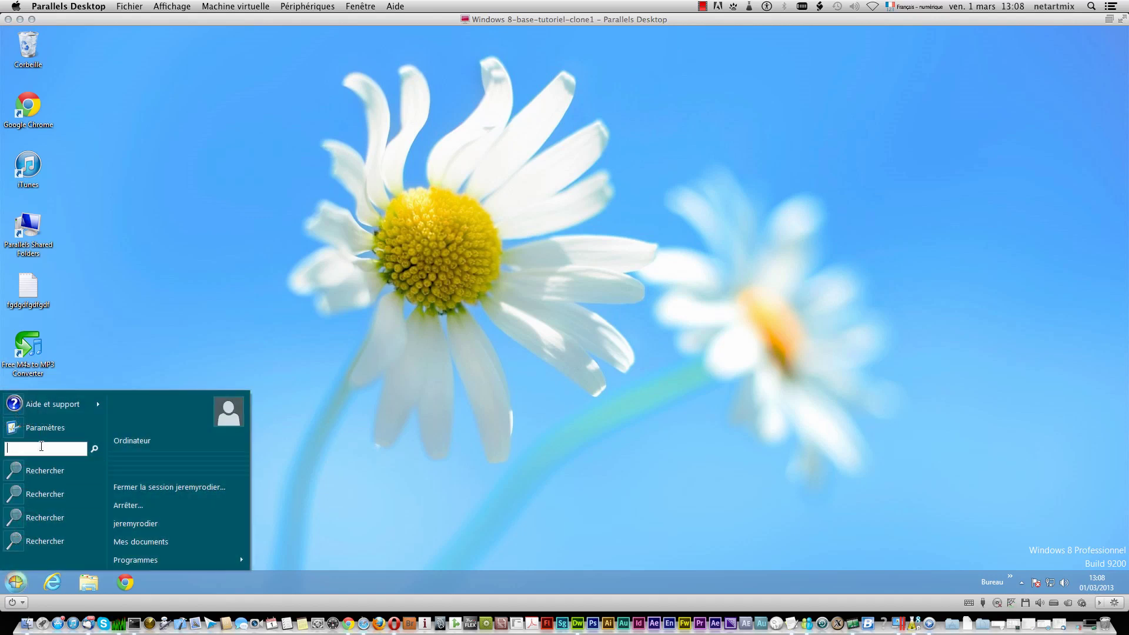
pyautogui.click(15, 583)
# - Disable Auto-Complete and choose No search box in the search box settings, save, and check the result in the start menu
pyautogui.rightClick(15, 583)
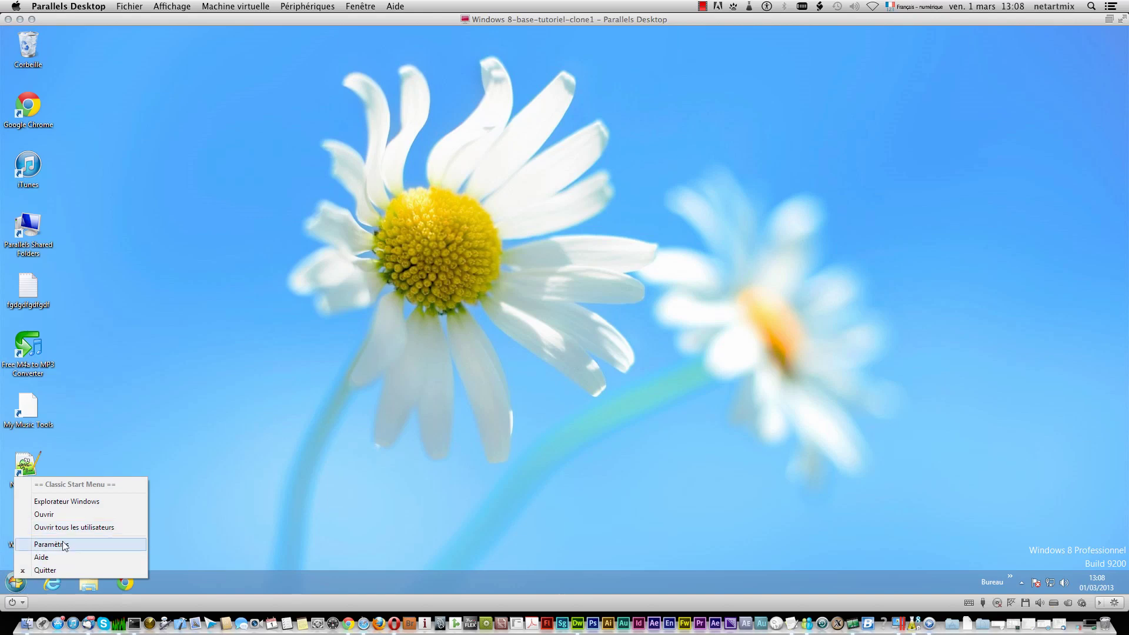
pyautogui.click(65, 545)
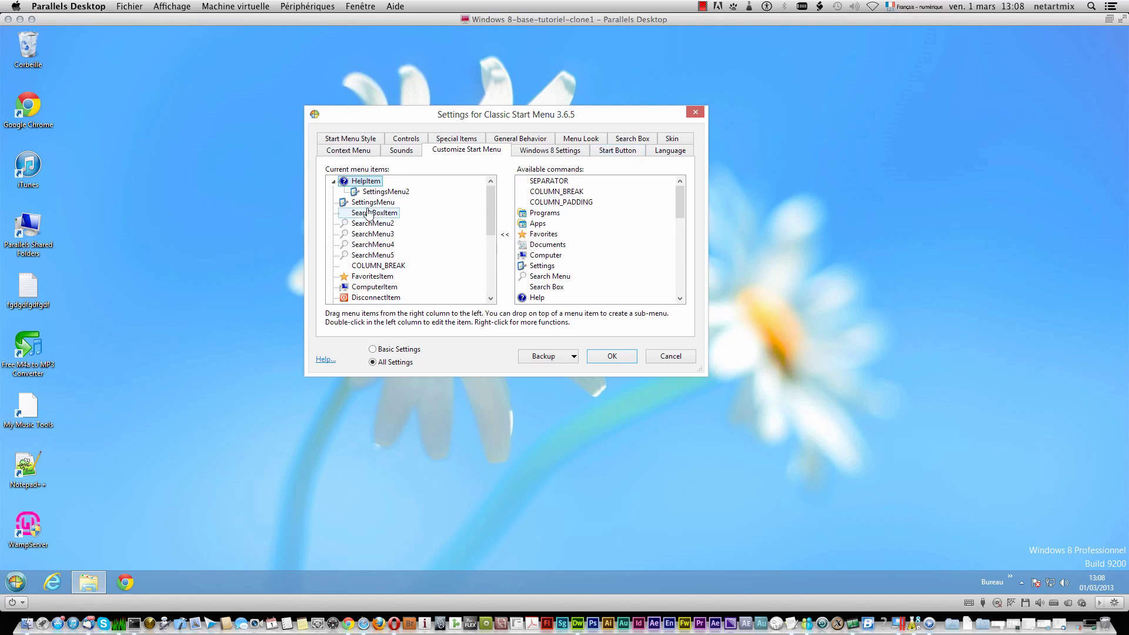
pyautogui.click(631, 139)
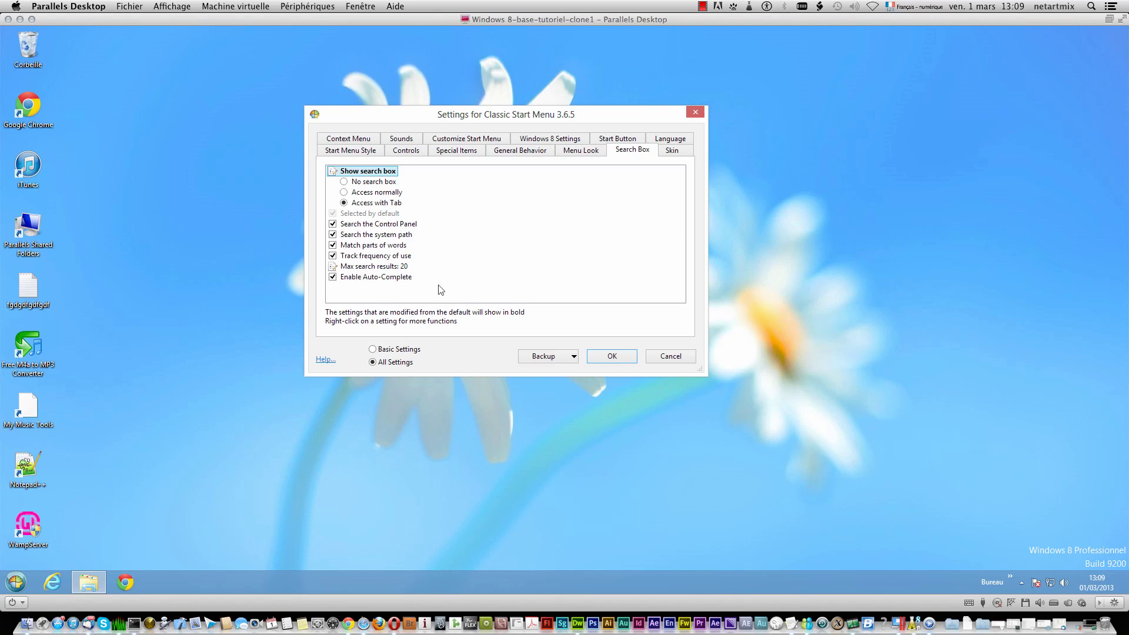
pyautogui.click(333, 278)
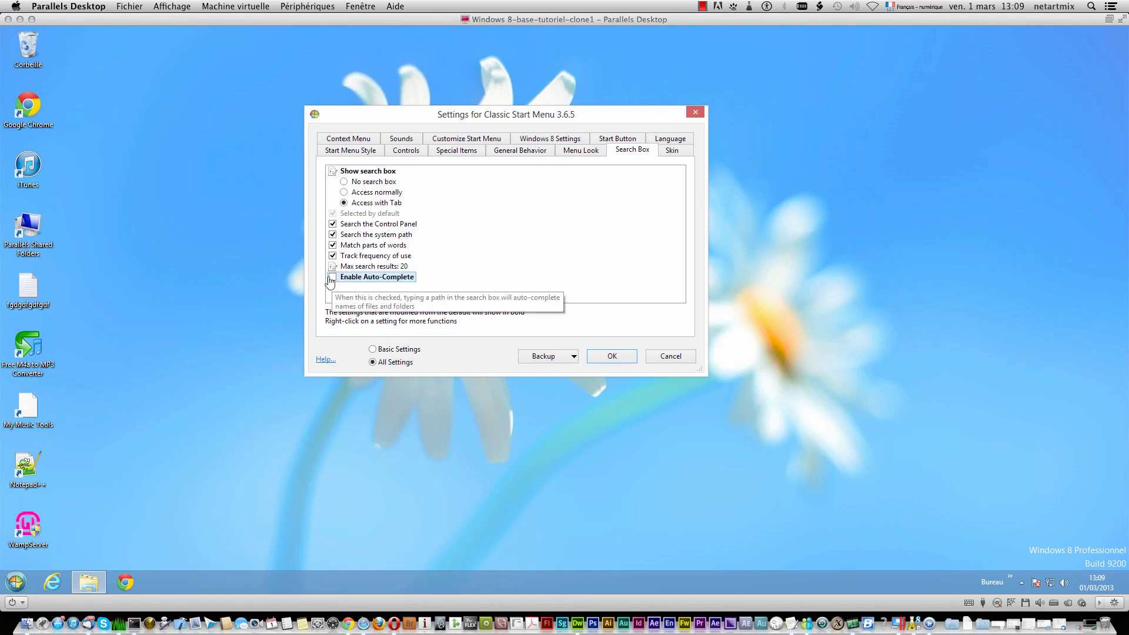
pyautogui.click(344, 182)
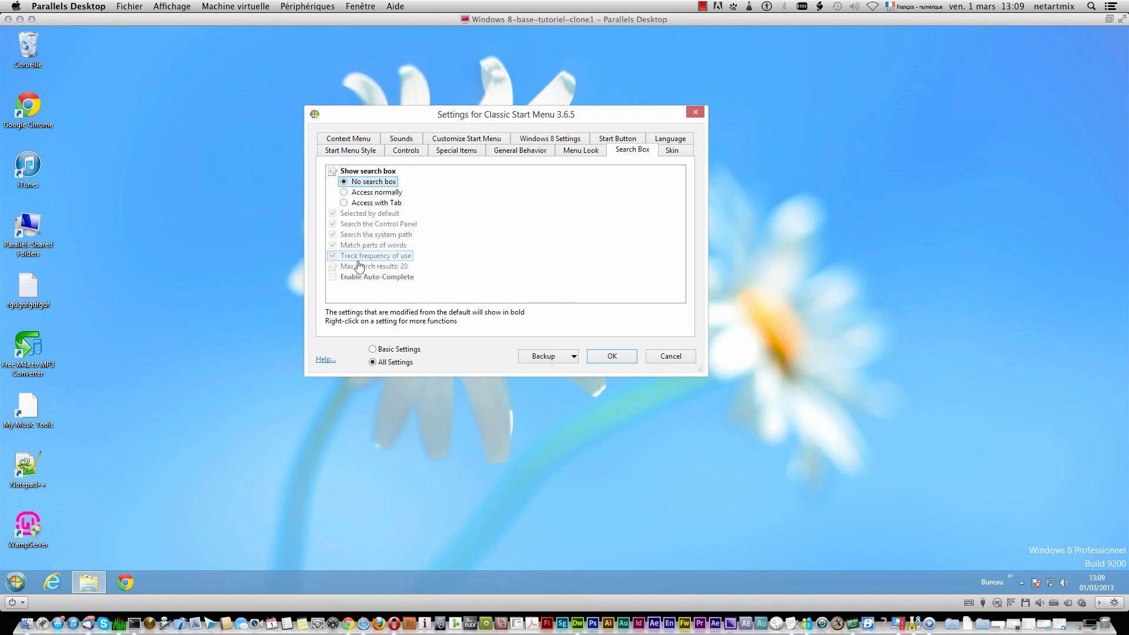
pyautogui.click(612, 355)
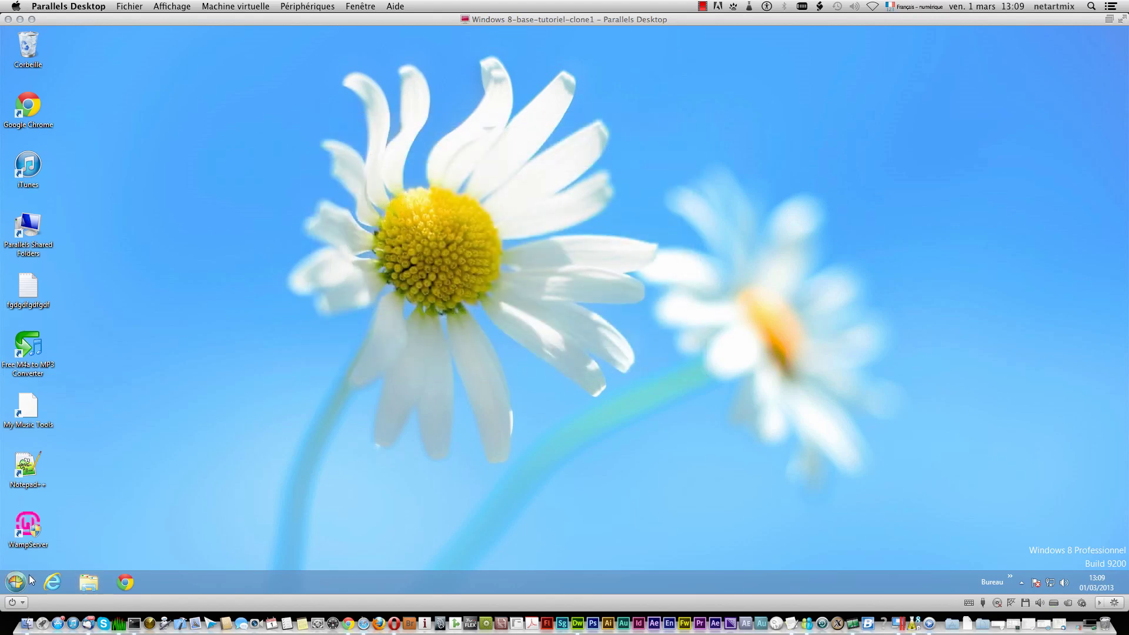
pyautogui.click(17, 583)
pyautogui.rightClick(19, 582)
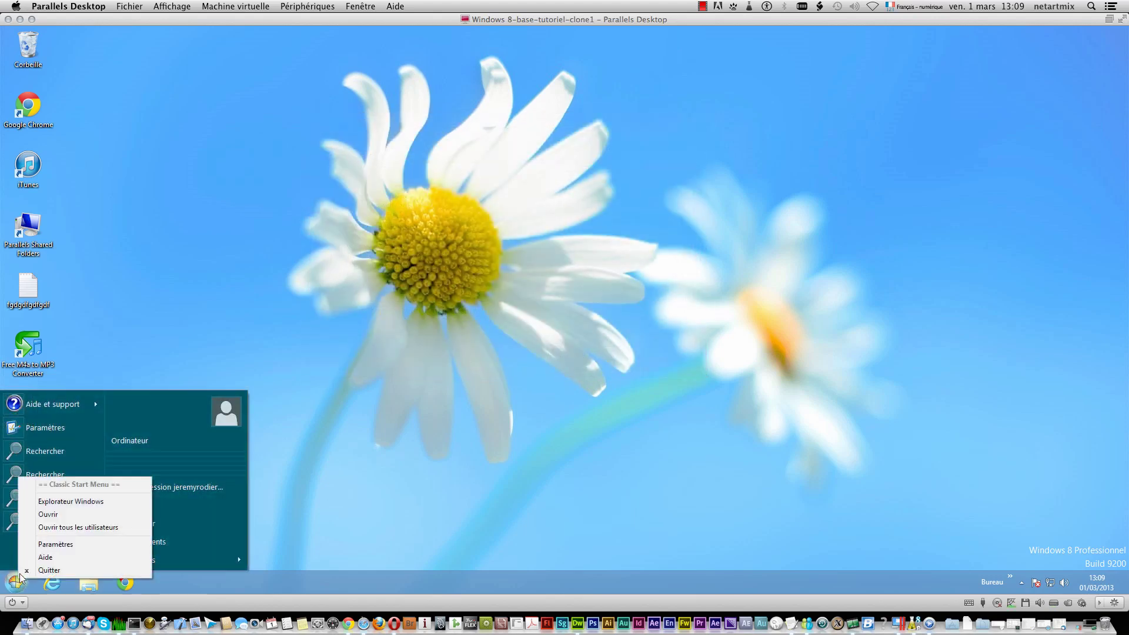
# - Open the start menu settings, change the skin to Windows Basic, save, and check the new look in the start menu
pyautogui.click(53, 545)
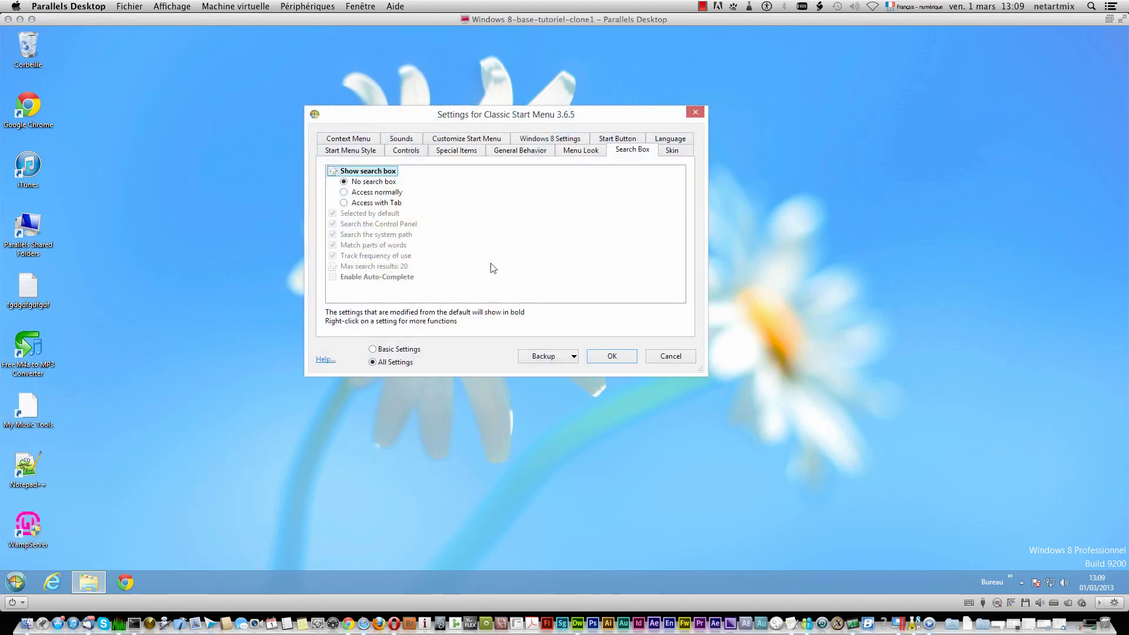
pyautogui.click(593, 154)
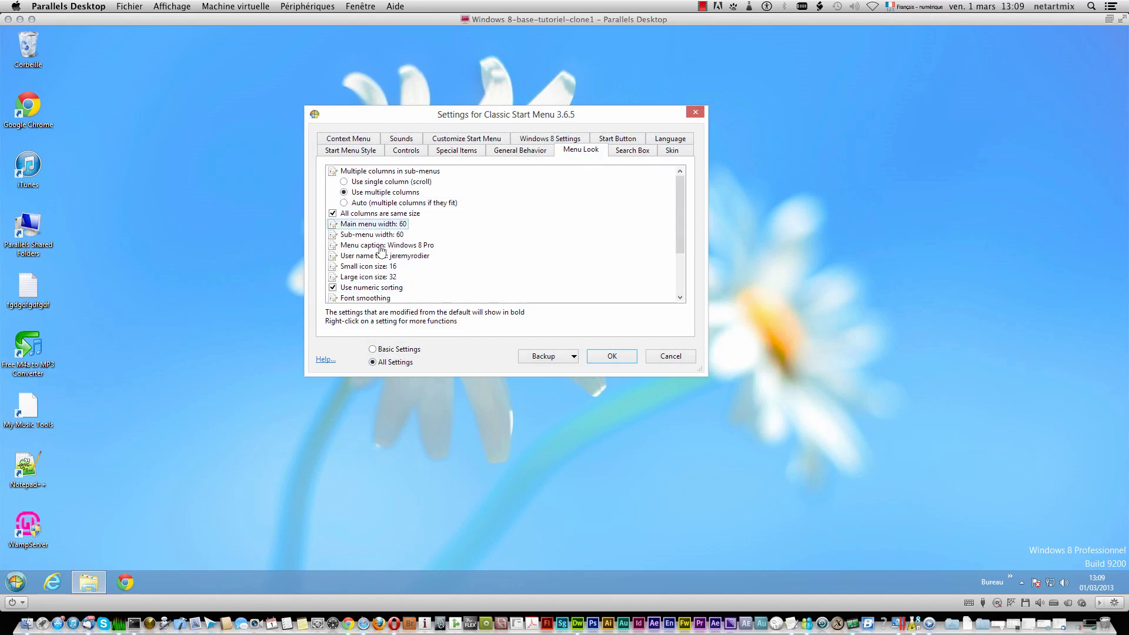
pyautogui.click(673, 151)
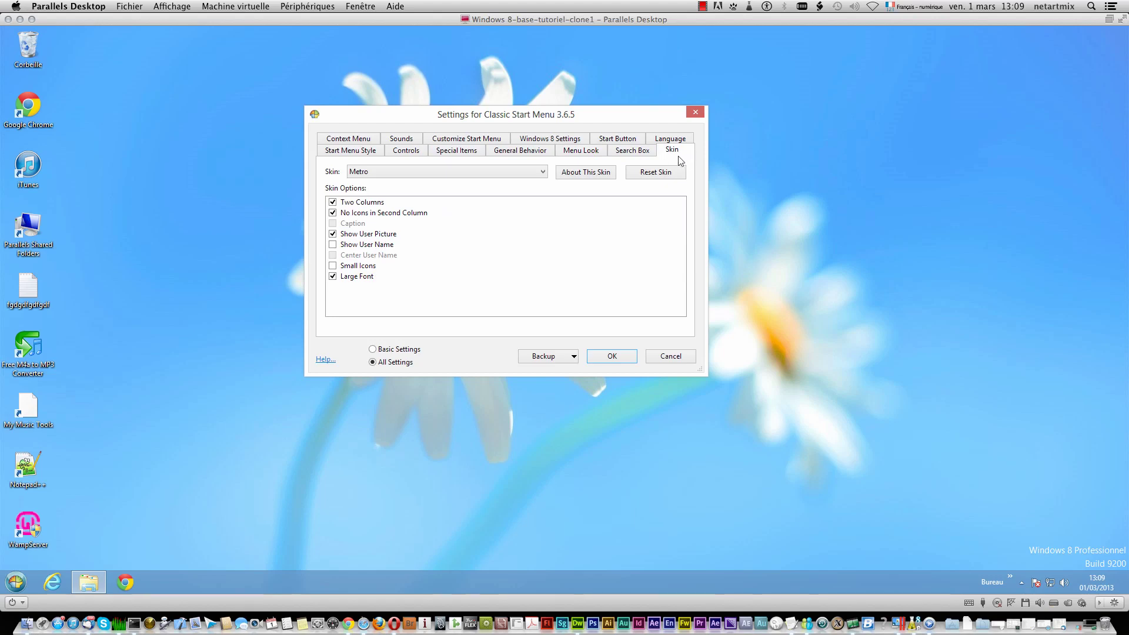
pyautogui.click(540, 172)
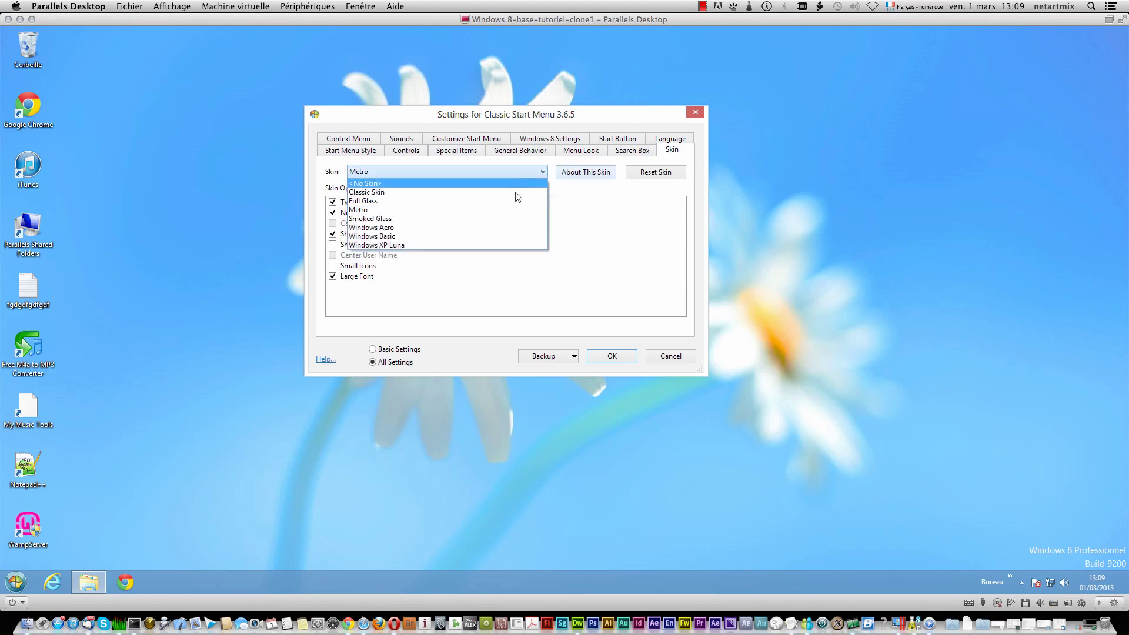
pyautogui.click(481, 236)
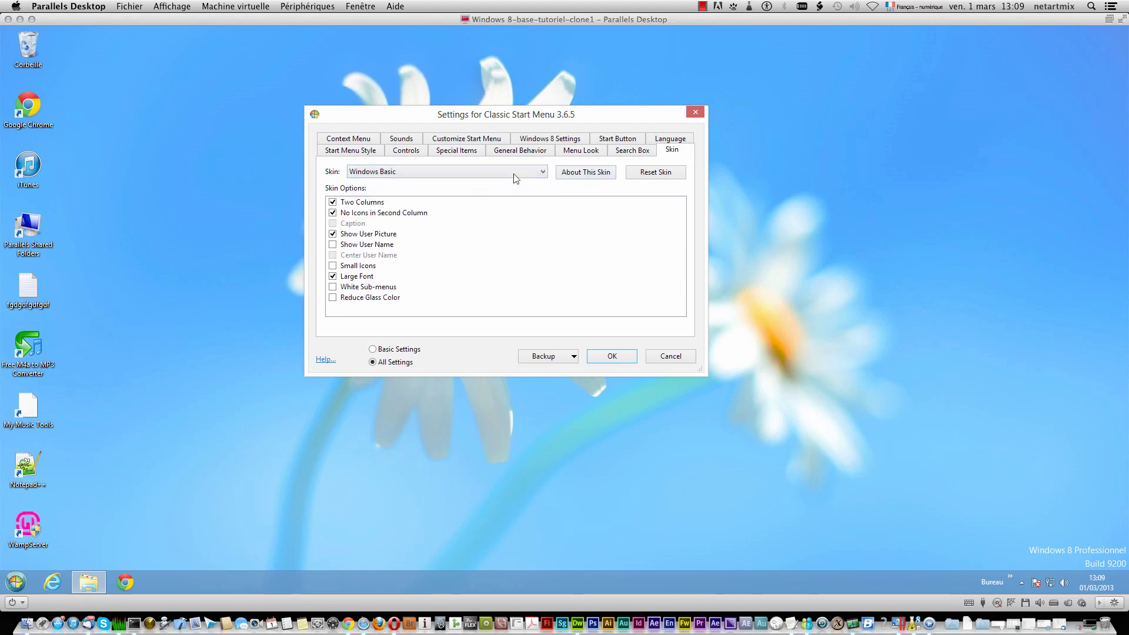
pyautogui.click(615, 354)
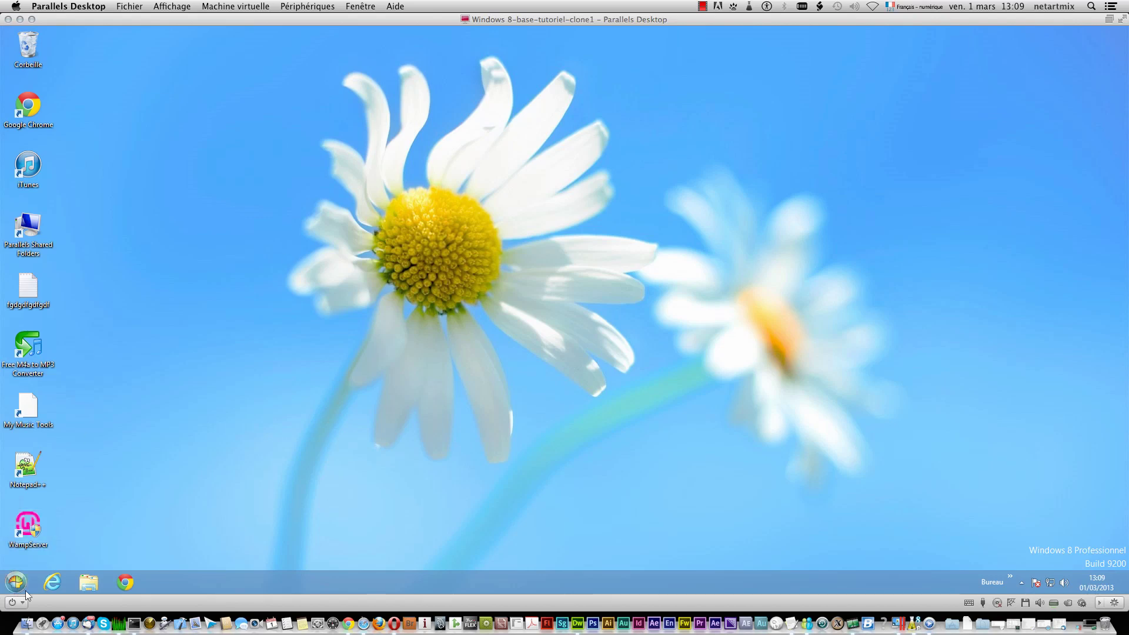
pyautogui.click(16, 583)
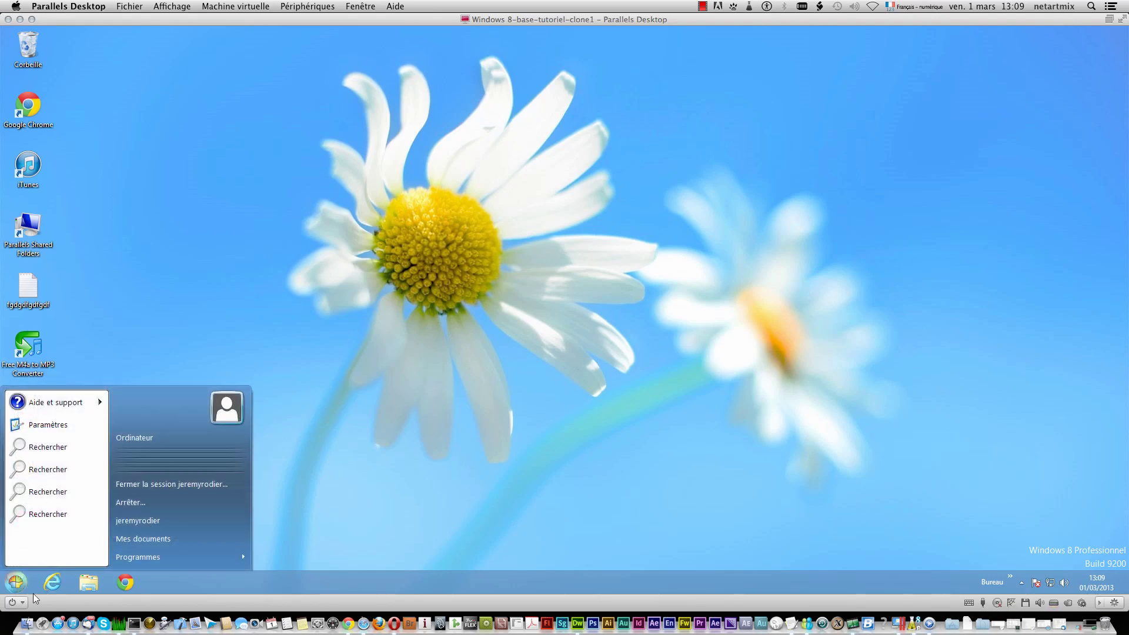
# - Reopen the start menu settings and review the sound options and the start menu customization page
pyautogui.rightClick(18, 583)
pyautogui.click(56, 546)
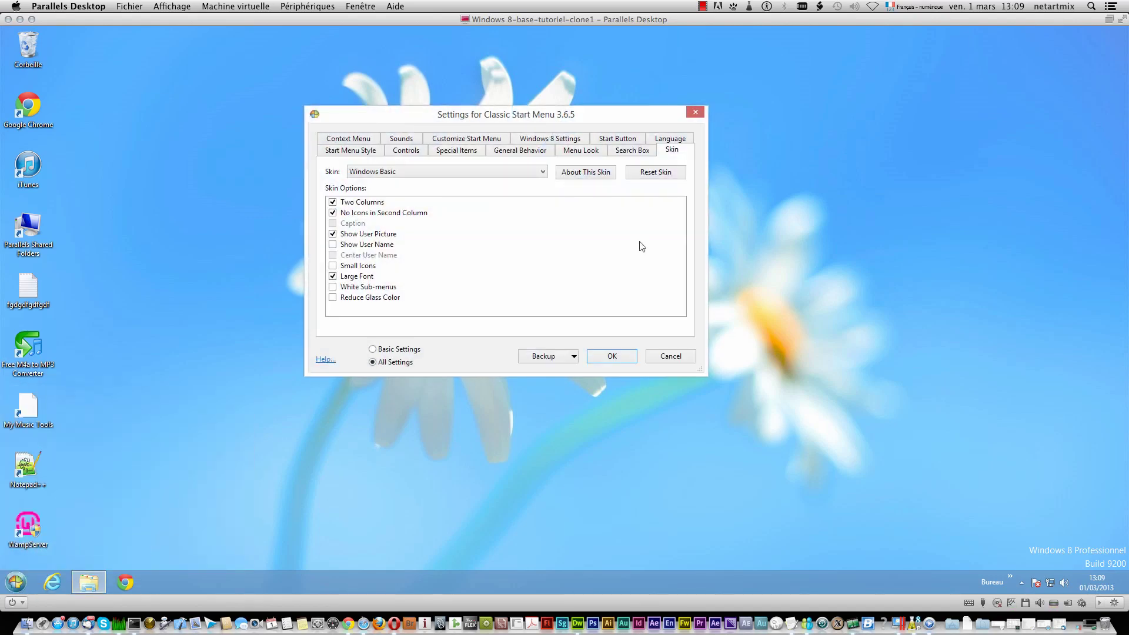
pyautogui.click(412, 140)
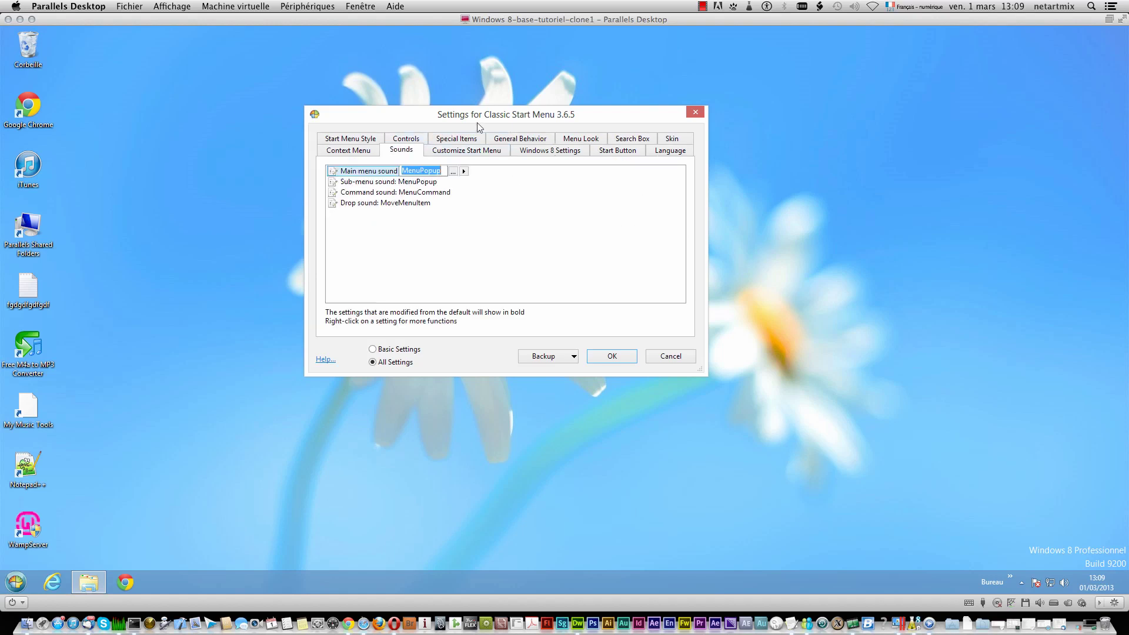
pyautogui.click(465, 140)
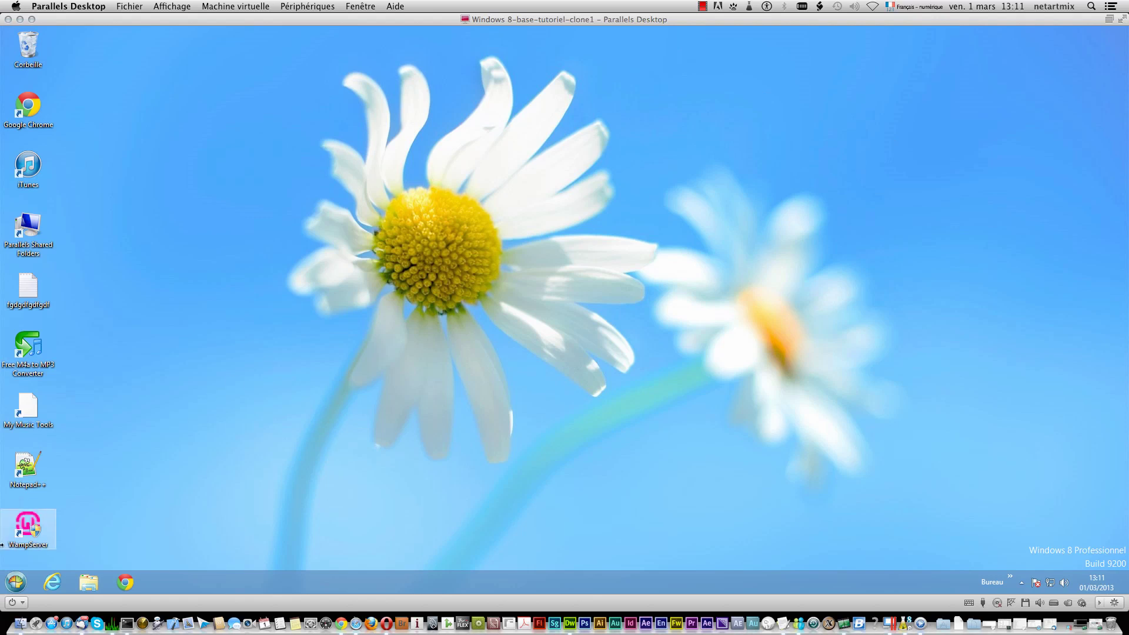
# - View the classic start menu, compare it with the Windows 8 Accueil screen, and return to the desktop
pyautogui.click(16, 581)
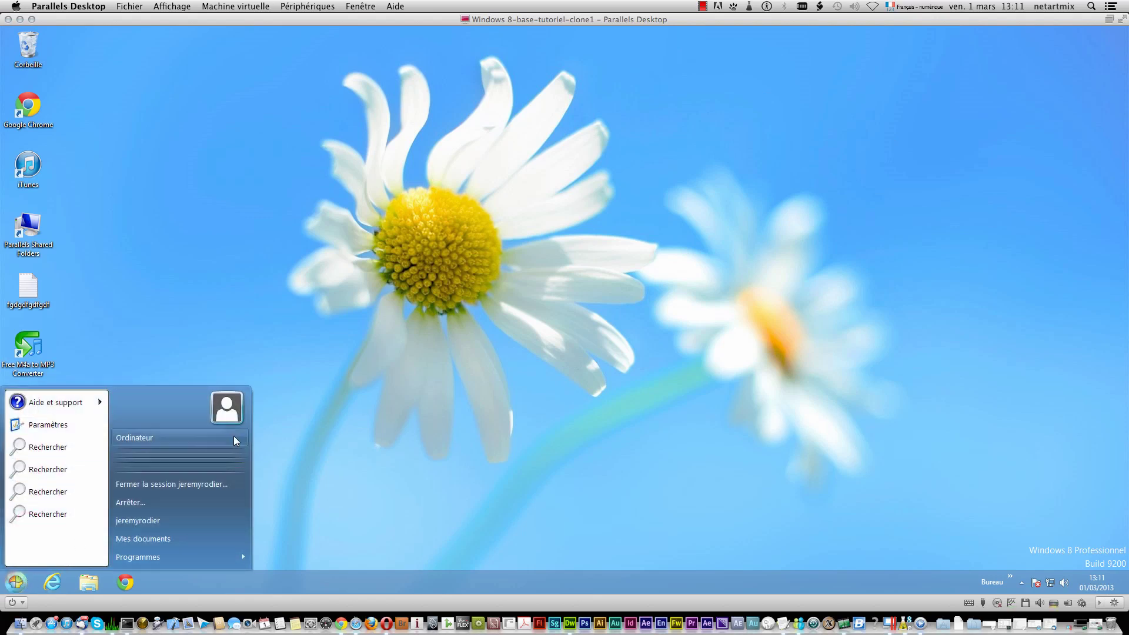
pyautogui.click(441, 335)
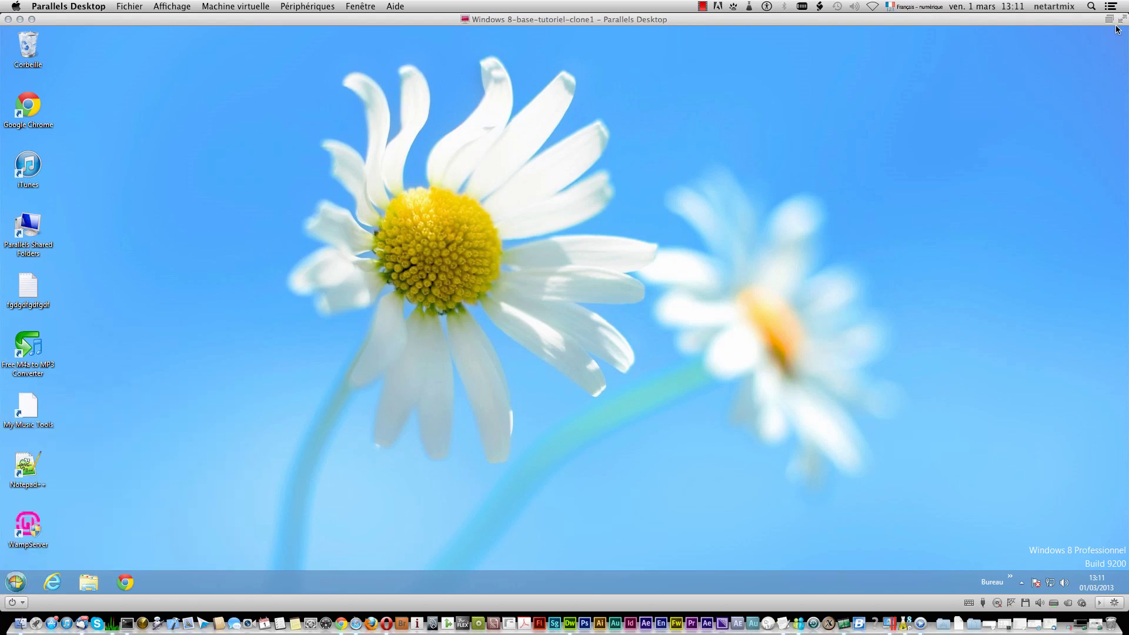
pyautogui.moveTo(1128, 31)
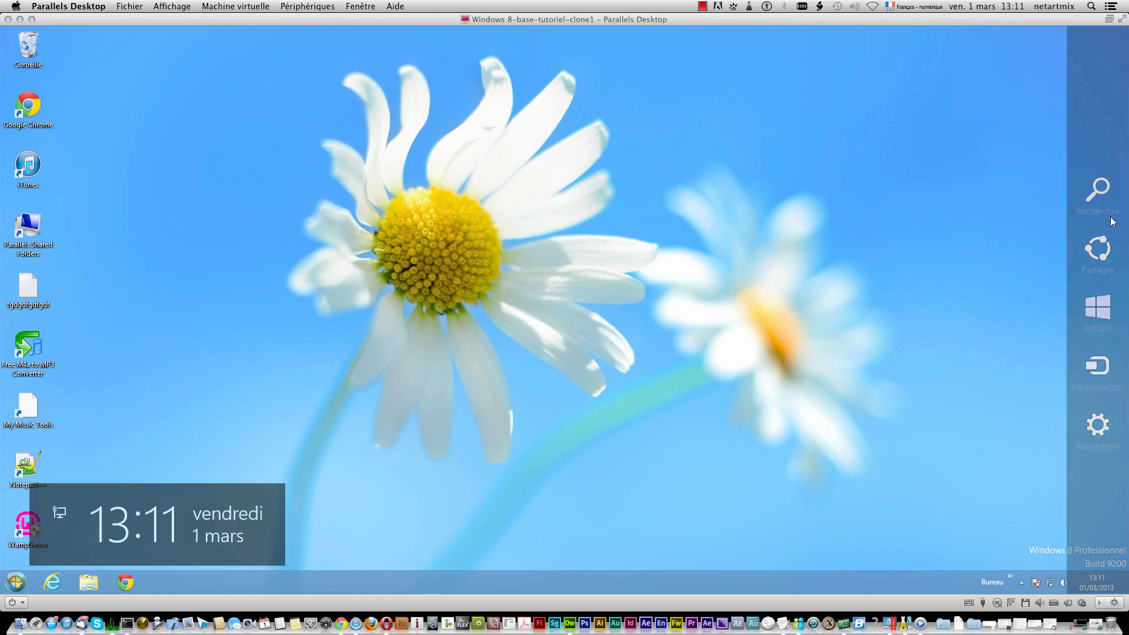
pyautogui.click(1098, 307)
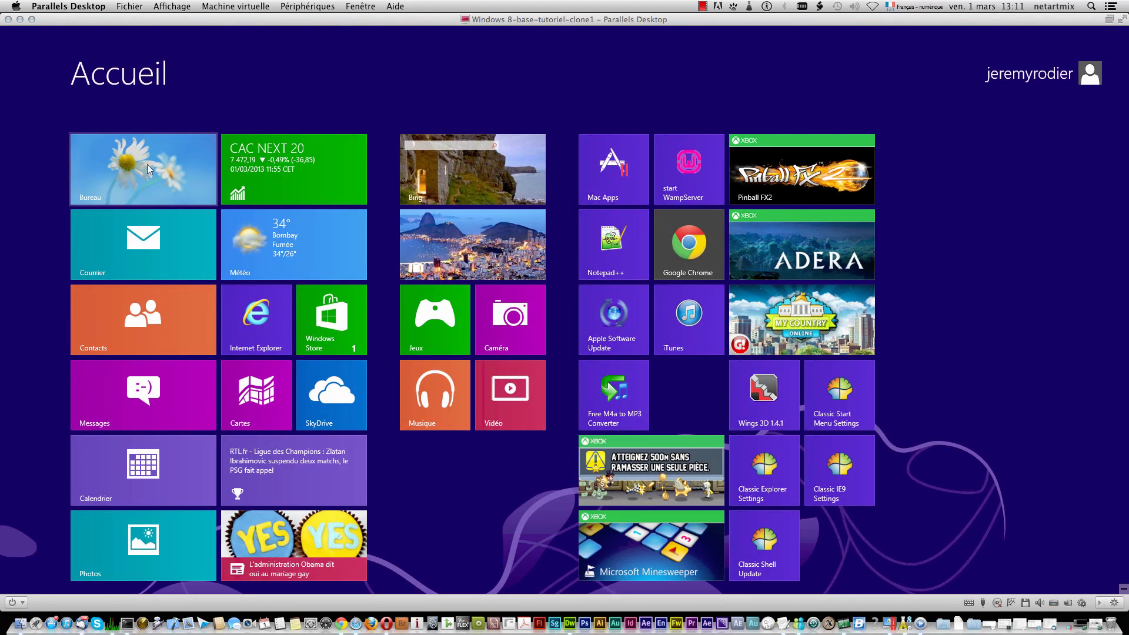
pyautogui.press('super')
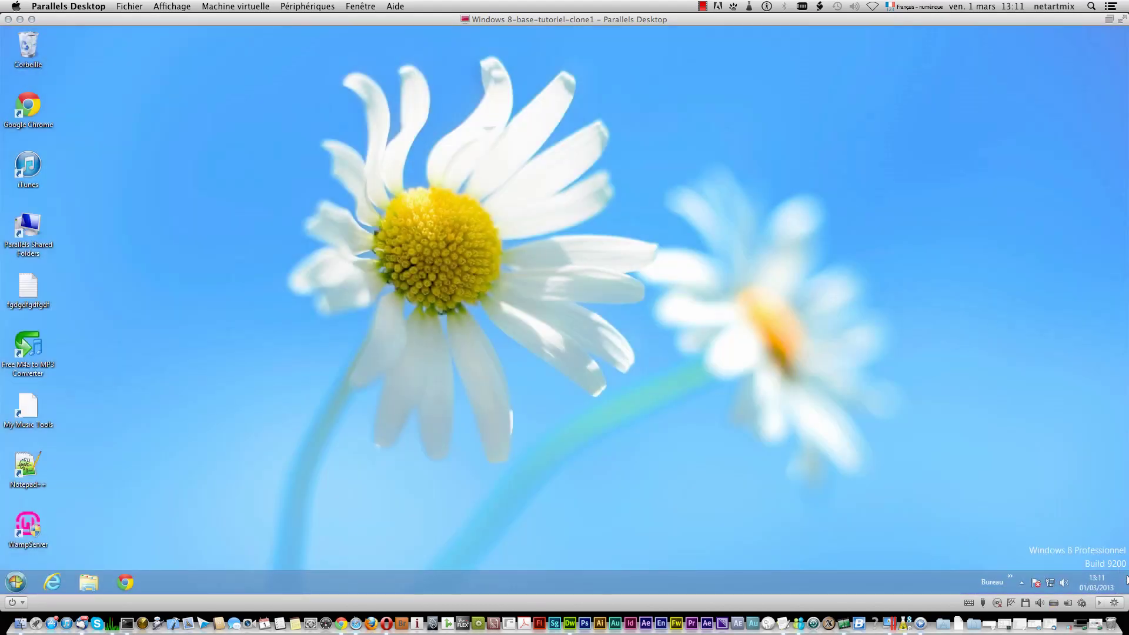
pyautogui.moveTo(1128, 590)
pyautogui.press('p')
pyautogui.click(702, 6)
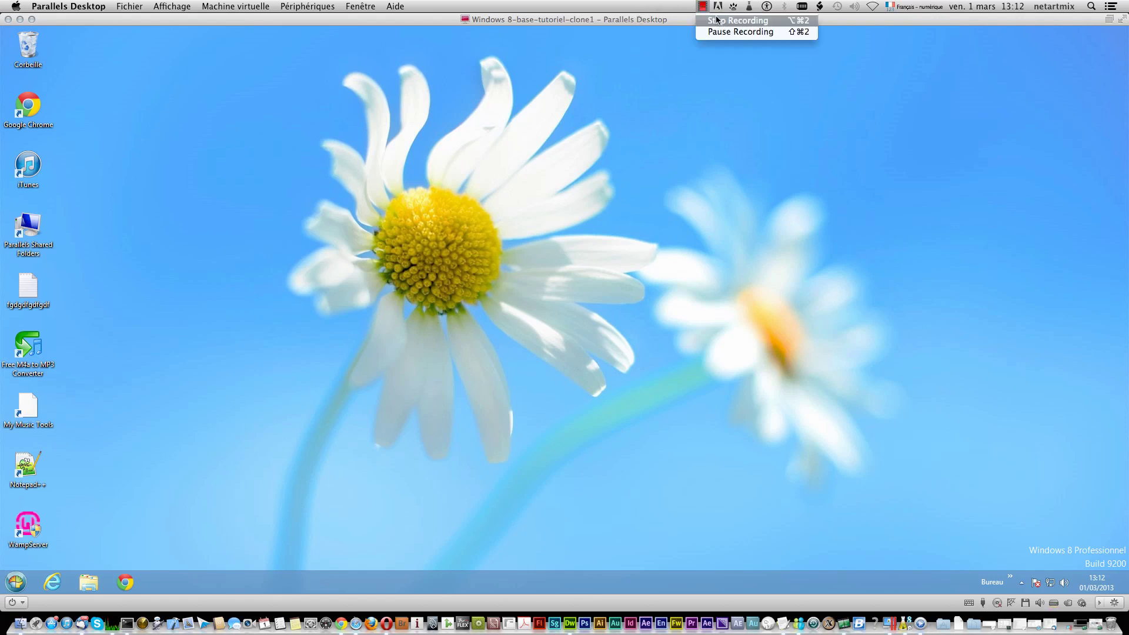